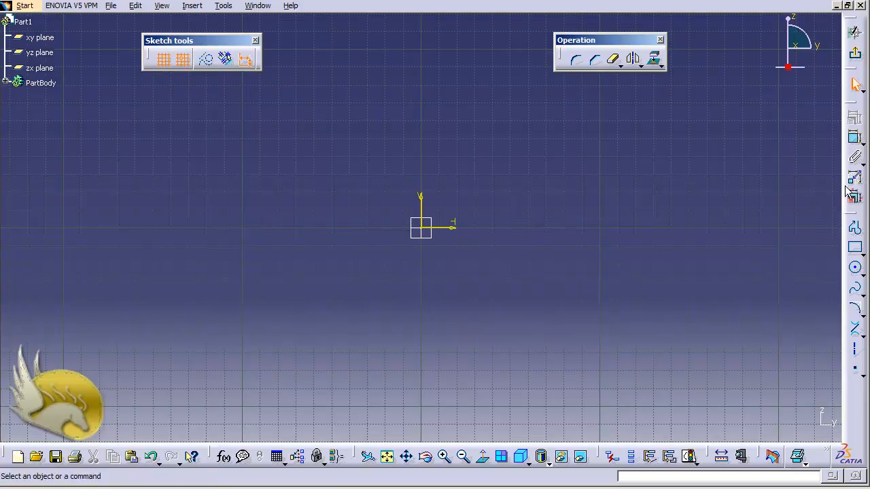
# Sketch the profile's top edge and stepped right side from (-20, 70) through (30, 70), (40, 30), (90, 20), (100, -20) and (150, -20) to (150, -60)
pyautogui.click(192, 5)
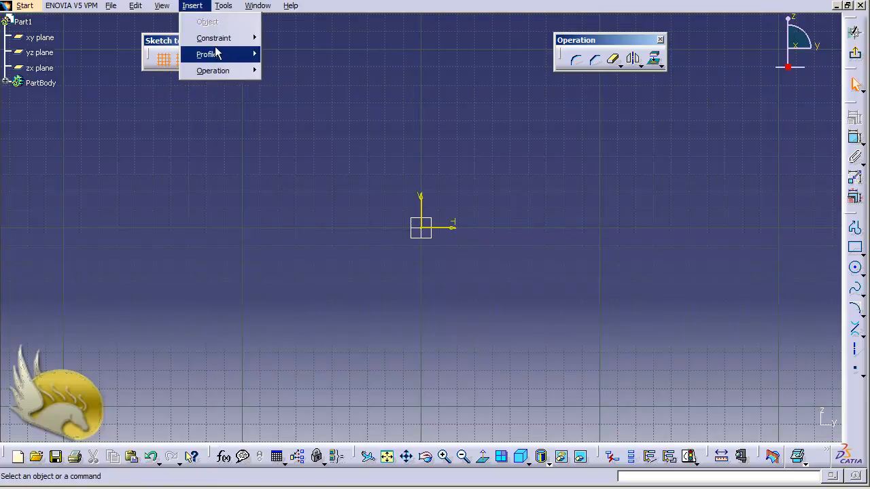
pyautogui.moveTo(216, 53)
pyautogui.click(268, 53)
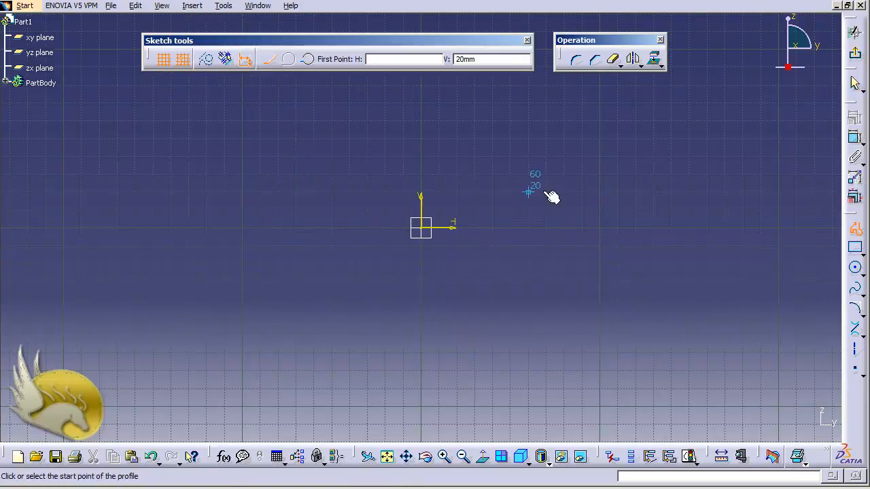
pyautogui.click(385, 102)
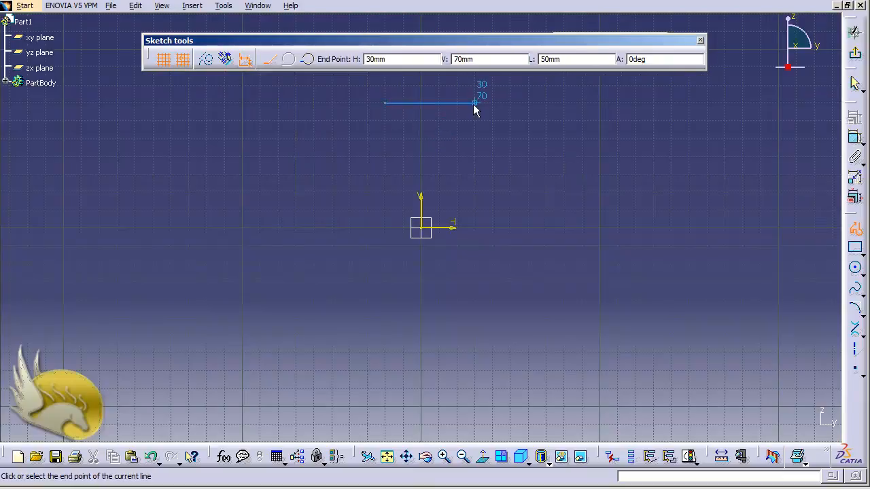
pyautogui.click(475, 102)
pyautogui.click(492, 175)
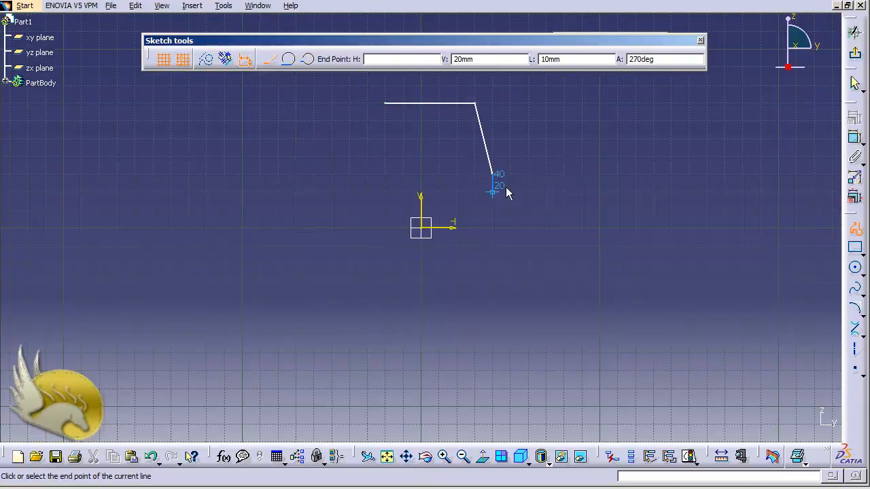
pyautogui.click(582, 192)
pyautogui.click(600, 263)
pyautogui.click(688, 263)
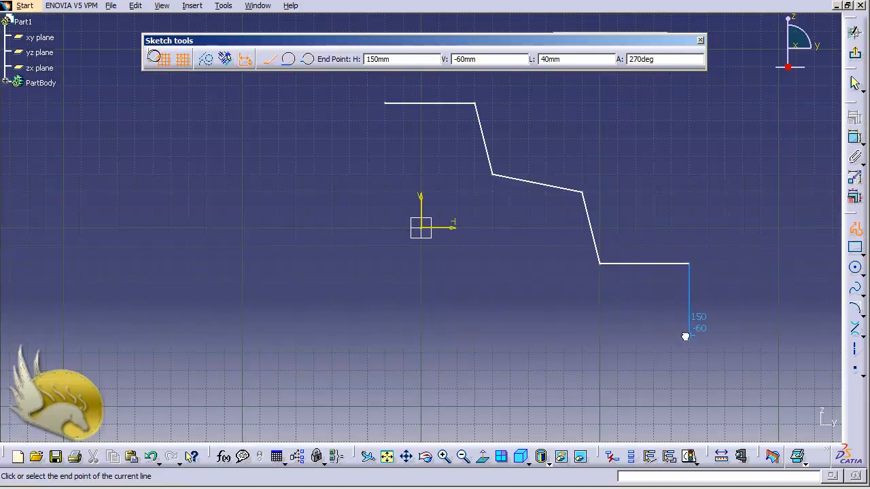
pyautogui.click(686, 334)
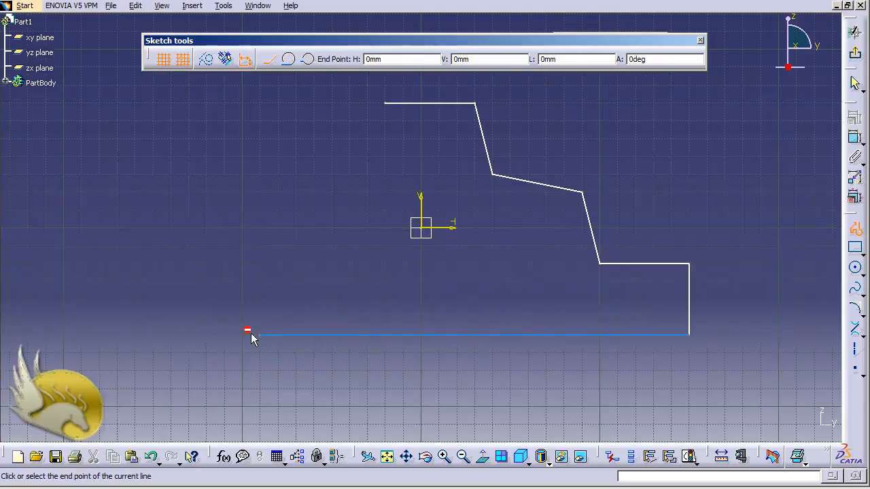
# Continue the profile through (-90, -60), (-80, -30), (-40, -30), (-50, 10) and (-20, 30), closing it at the start point (-20, 70)
pyautogui.click(260, 334)
pyautogui.click(278, 278)
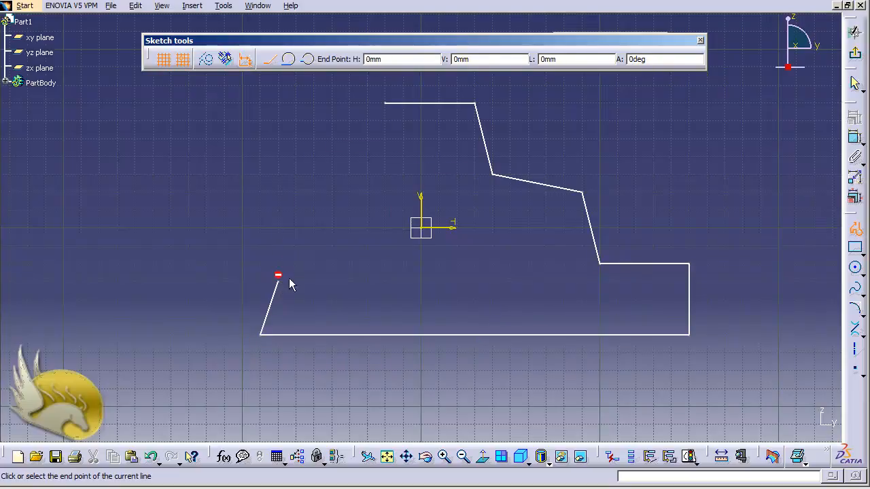
pyautogui.click(349, 280)
pyautogui.click(332, 210)
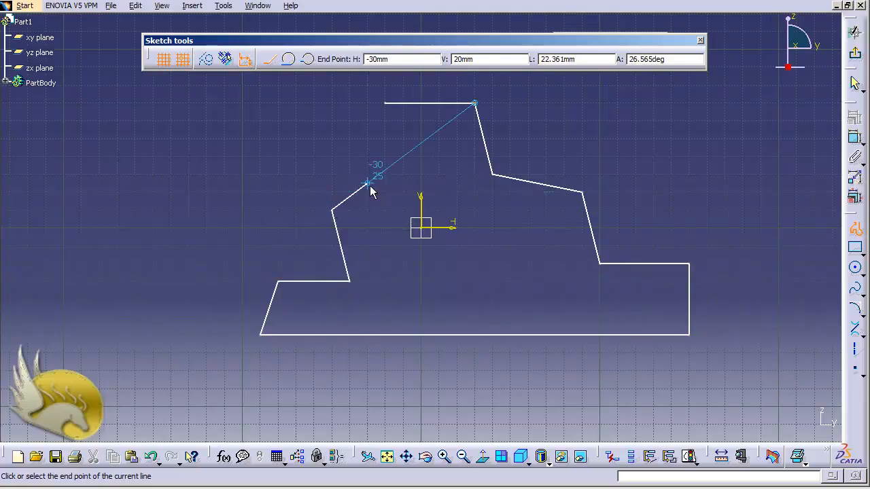
pyautogui.click(385, 174)
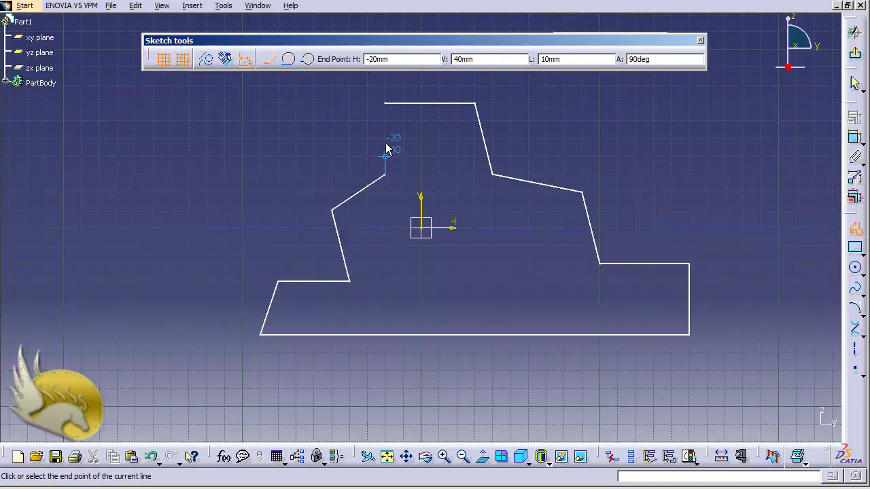
pyautogui.click(384, 103)
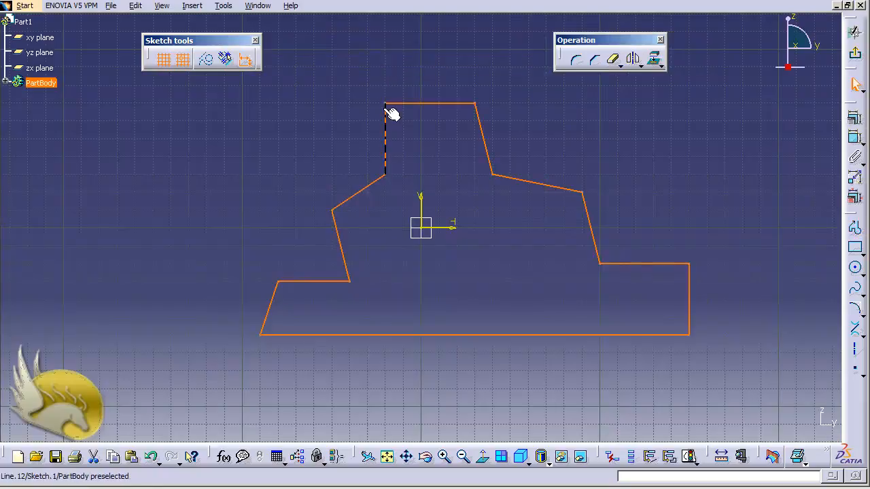
pyautogui.click(510, 239)
# Sketch a 50 mm wide, 20 mm high rectangle straddling the profile's bottom edge, starting at H -30 mm, V -50 mm
pyautogui.click(854, 248)
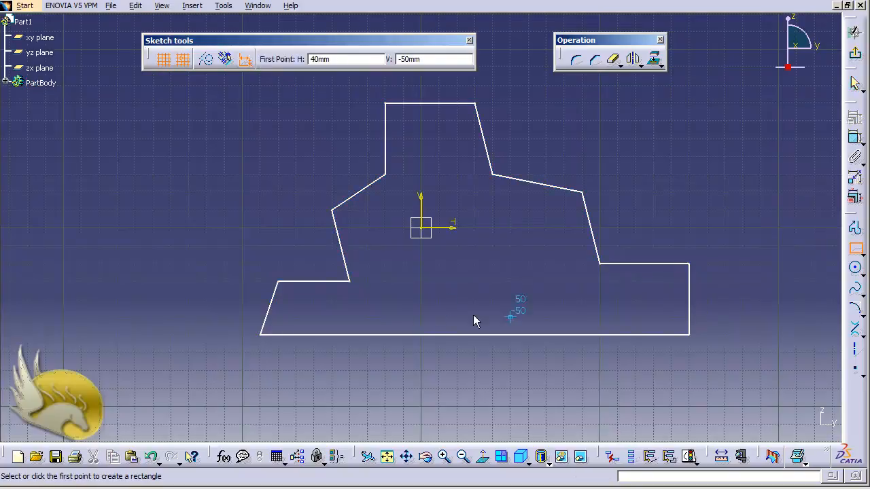
pyautogui.click(364, 317)
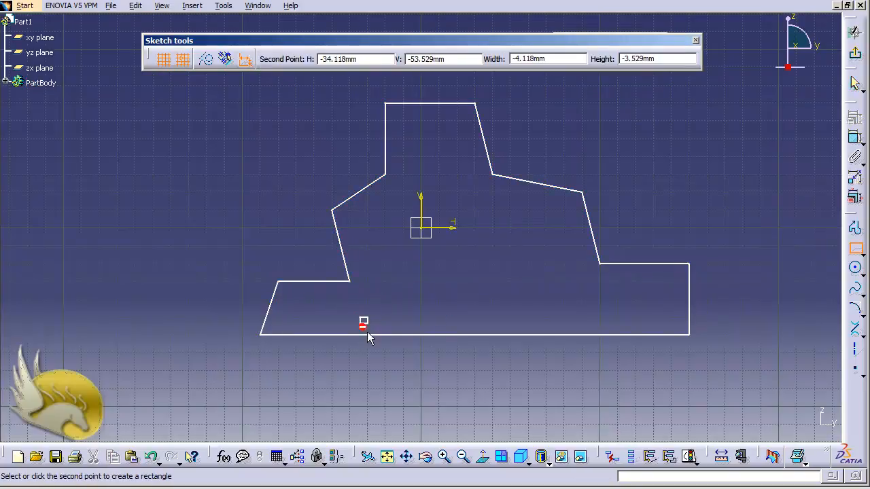
pyautogui.click(457, 352)
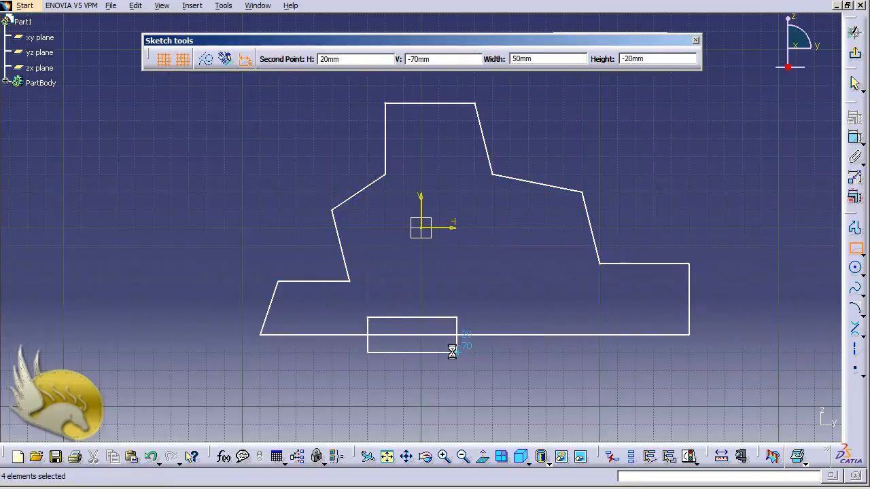
# Draw a circle of about 30 mm radius centred at (100, -50) across the bottom edge, and reshape it into a slightly smaller one
pyautogui.click(855, 268)
pyautogui.click(599, 317)
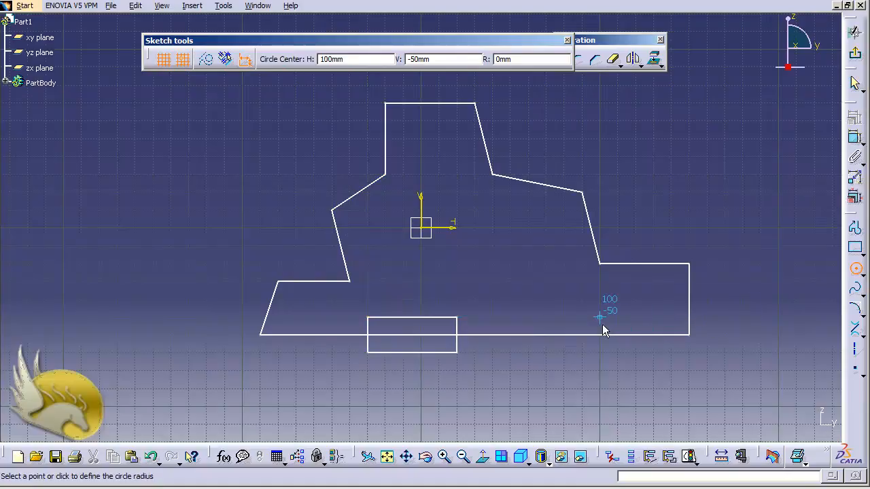
pyautogui.click(630, 365)
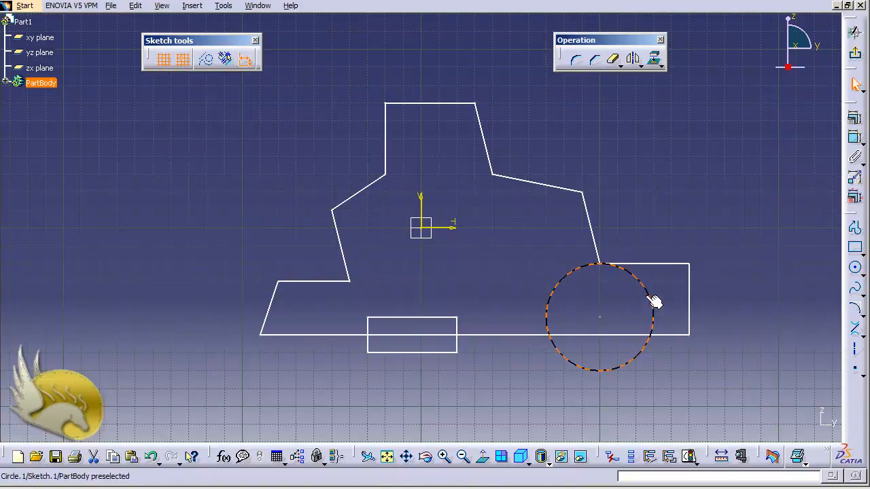
pyautogui.moveTo(654, 301); pyautogui.dragTo(647, 307)
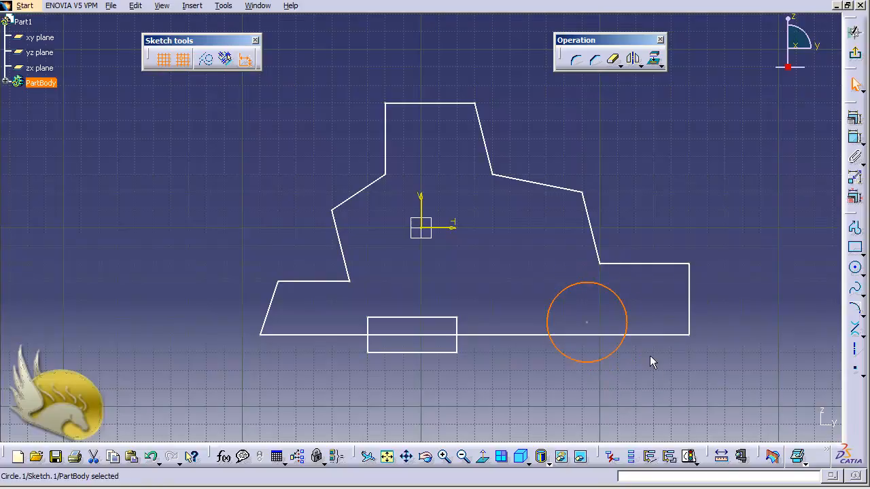
pyautogui.click(677, 381)
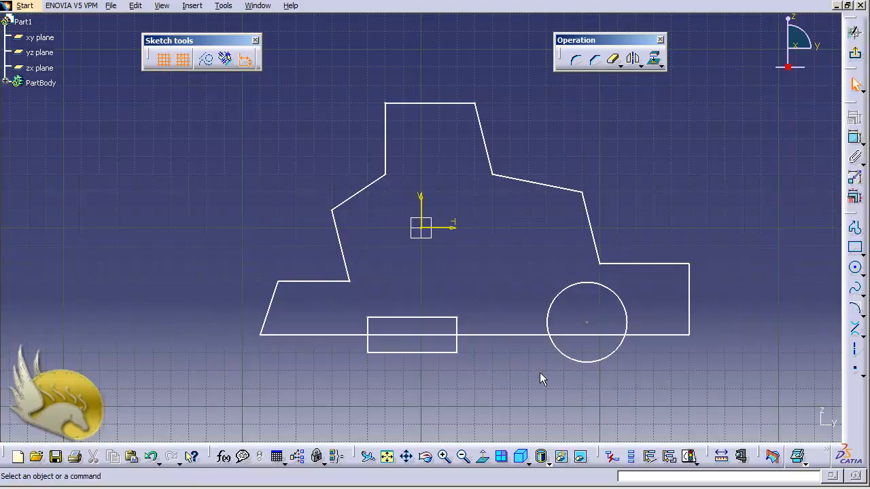
# Delete the rectangle's lower horizontal line below the profile
pyautogui.click(414, 353)
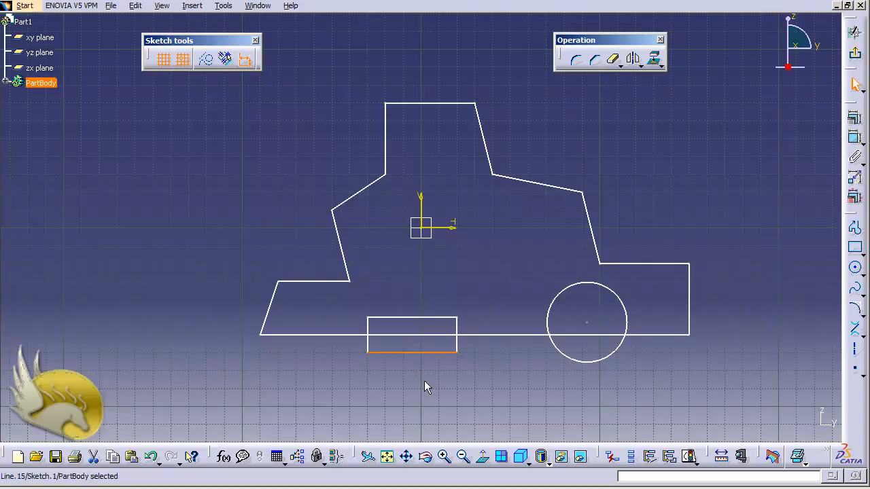
pyautogui.press('Delete')
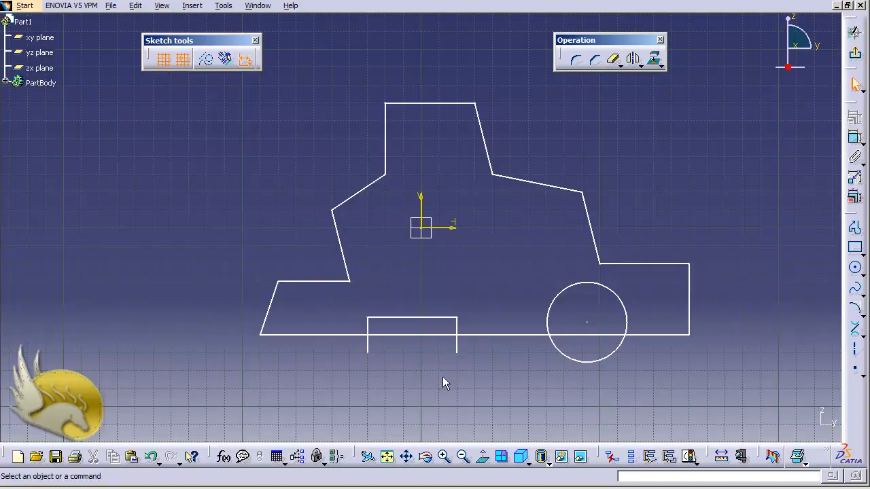
pyautogui.click(457, 344)
pyautogui.press('Delete')
pyautogui.hotkey('ctrl', 'z')
# Quick Trim the part of the rectangle's right side that extends below the profile's bottom edge
pyautogui.click(620, 65)
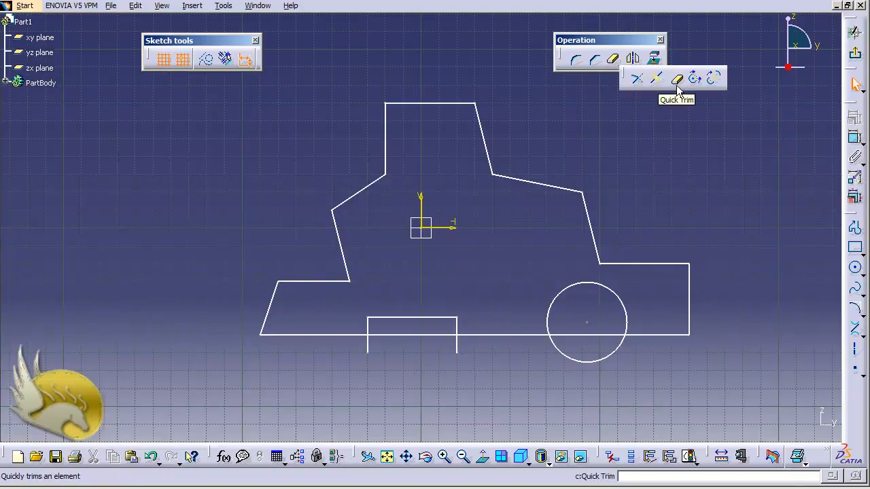
pyautogui.click(663, 137)
pyautogui.click(189, 7)
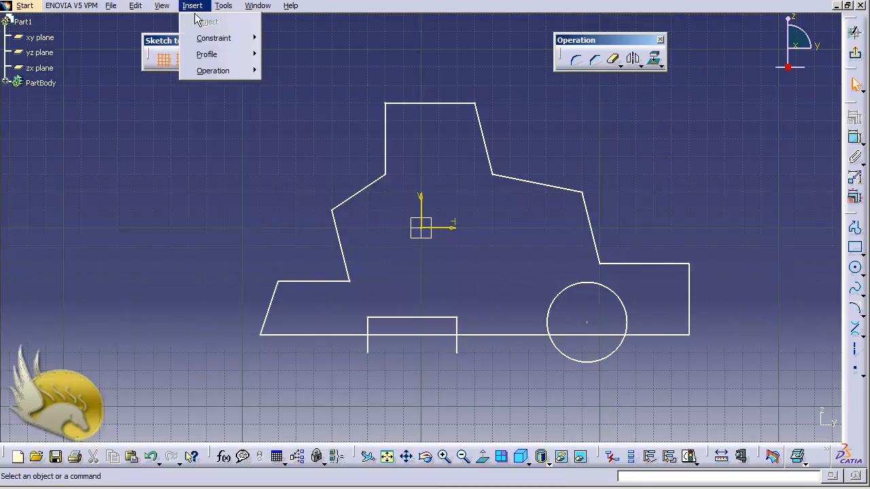
pyautogui.moveTo(237, 72)
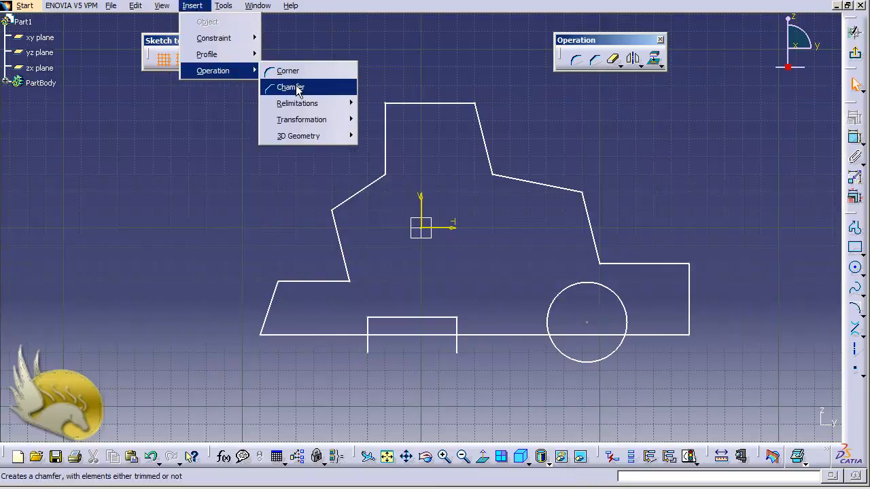
pyautogui.moveTo(331, 129)
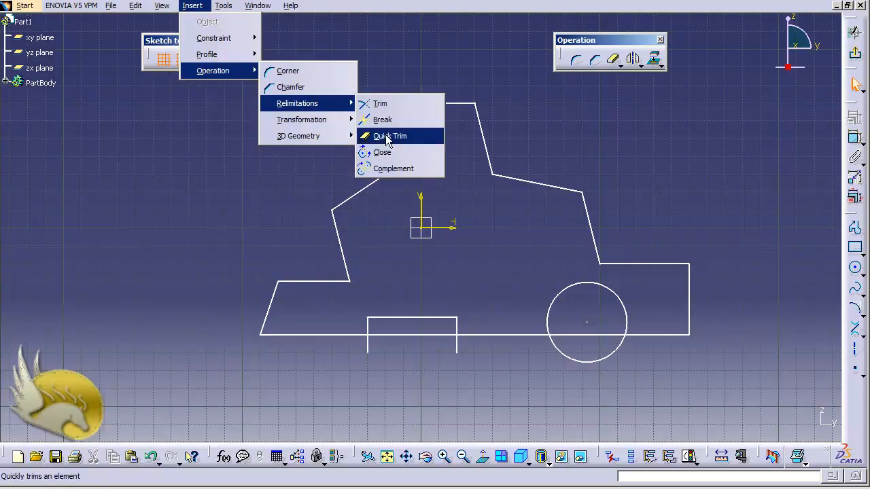
pyautogui.click(388, 137)
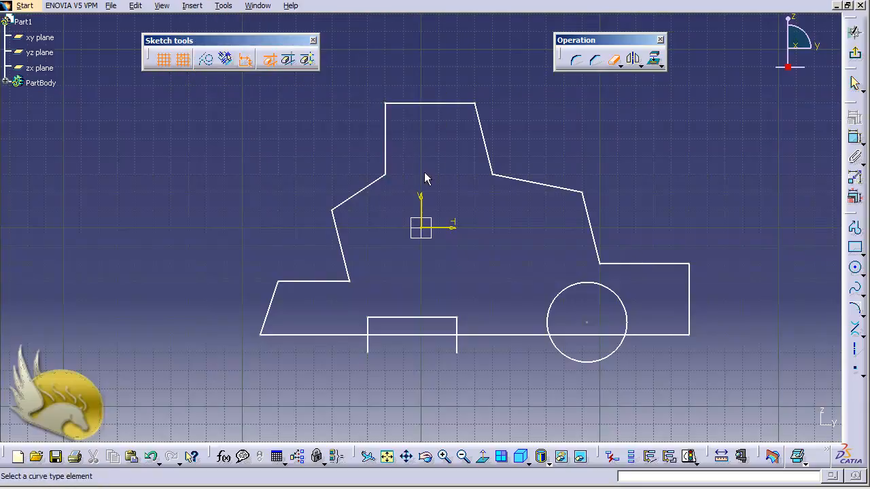
pyautogui.click(457, 345)
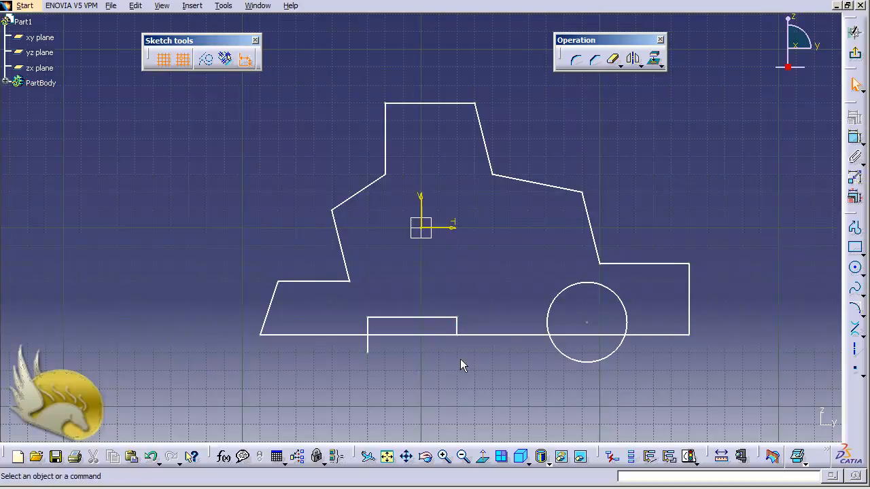
# Enable geometrical constraints and Quick Trim the rectangle's left side where it extends below the bottom edge
pyautogui.click(225, 62)
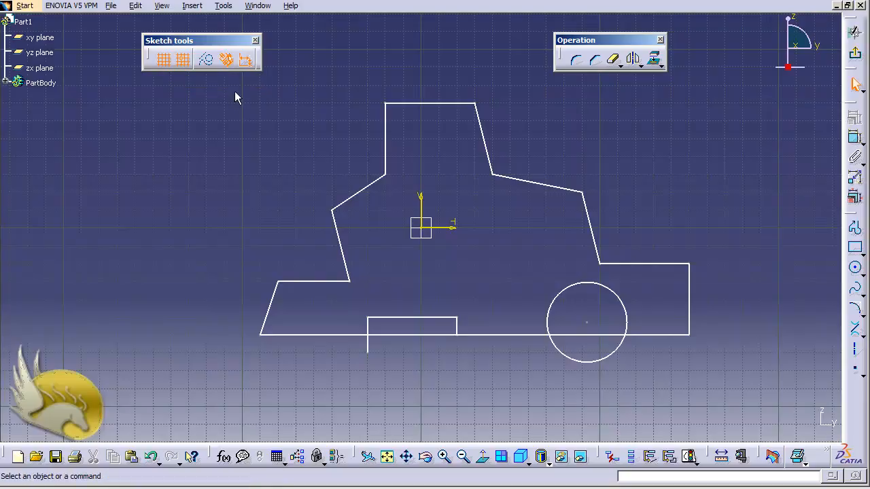
pyautogui.click(613, 61)
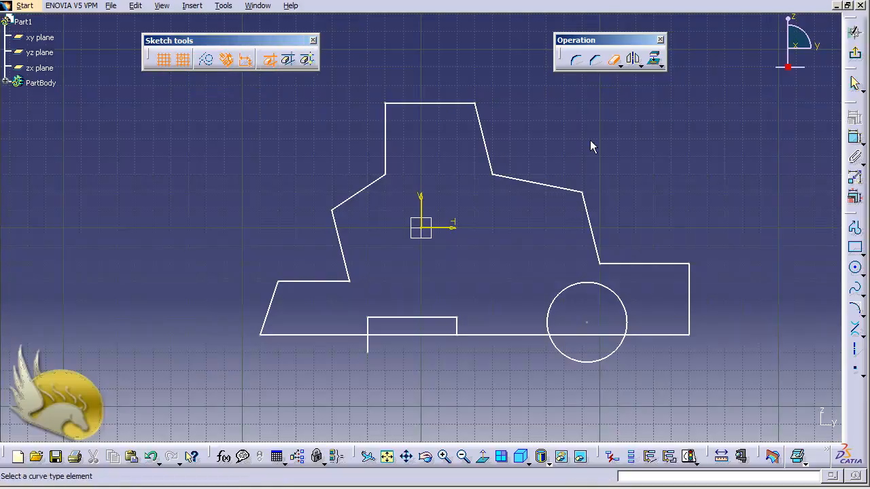
pyautogui.click(371, 348)
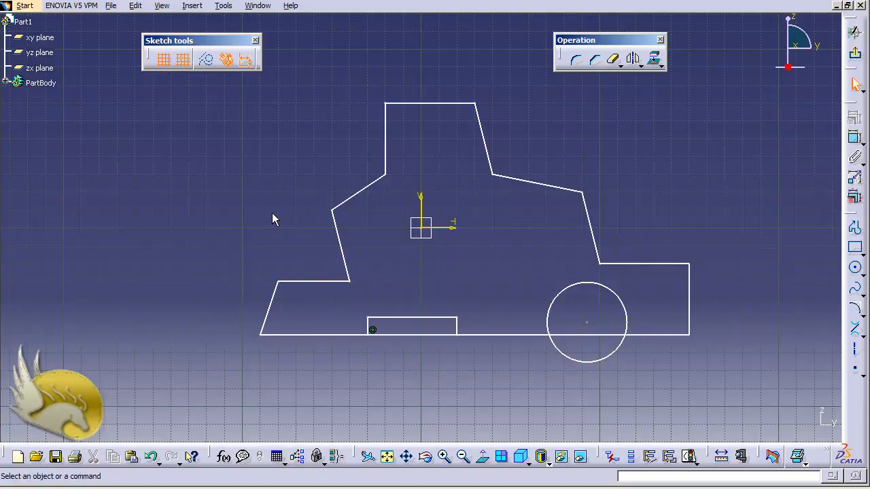
# Disable geometrical constraints and delete the coincidence constraint at the lower end of the rectangle's left side
pyautogui.click(229, 63)
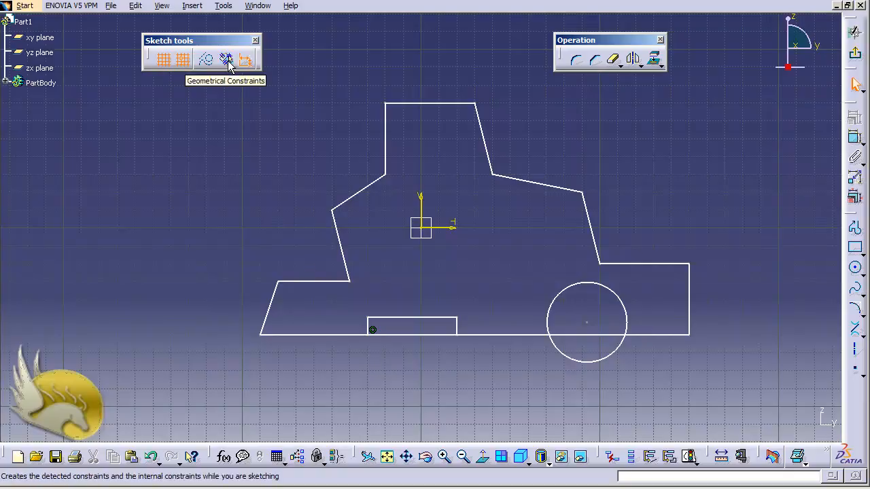
pyautogui.click(371, 331)
pyautogui.press('Delete')
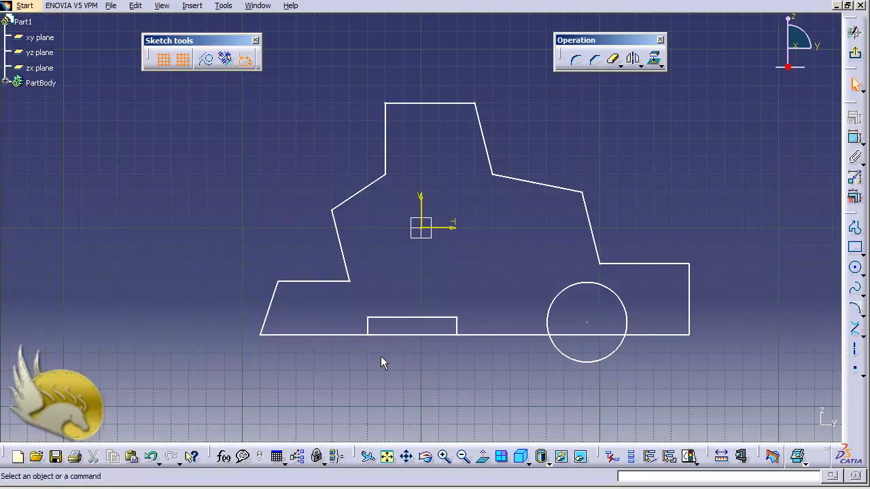
# Quick Trim the bottom edge segment between the rectangle's two sides to open the notch
pyautogui.click(613, 59)
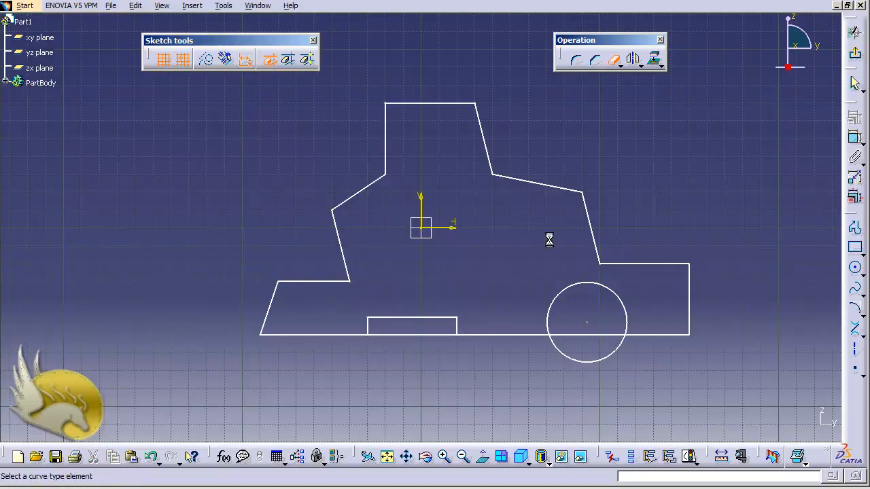
pyautogui.click(434, 336)
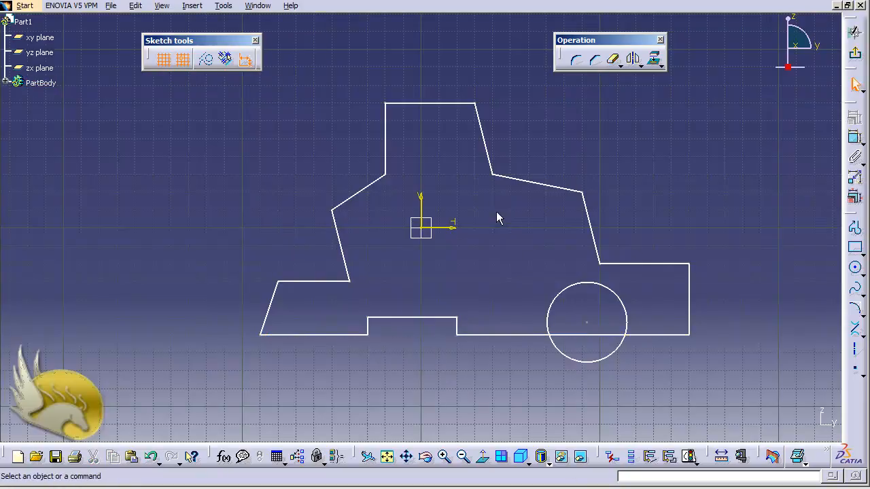
# Quick Trim the circle's arc below the bottom edge and the edge segment inside the circle to form an arched cutout
pyautogui.click(612, 59)
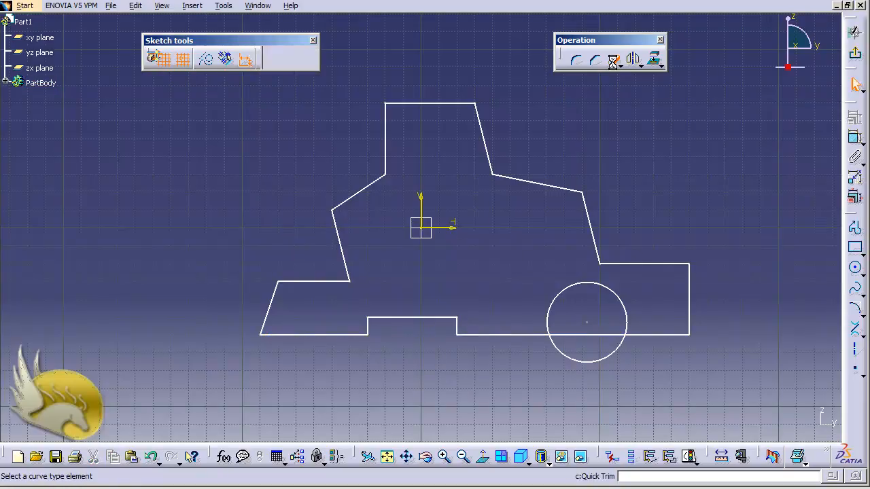
pyautogui.click(598, 360)
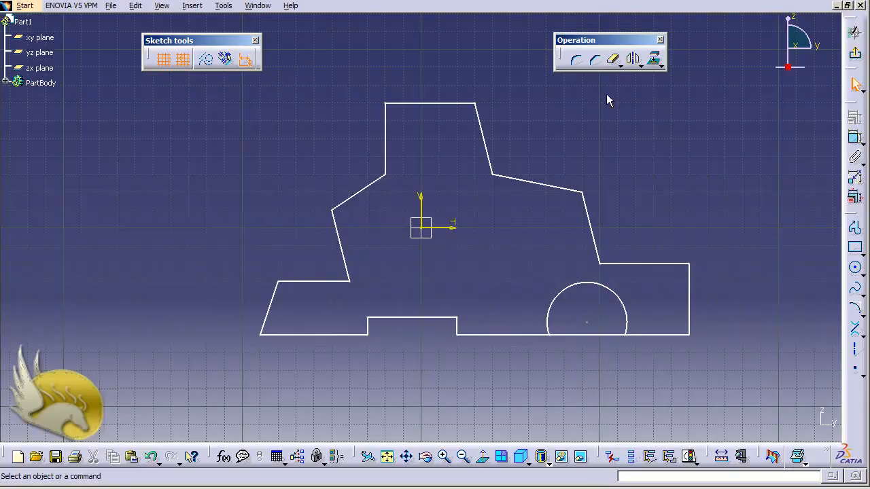
pyautogui.click(612, 59)
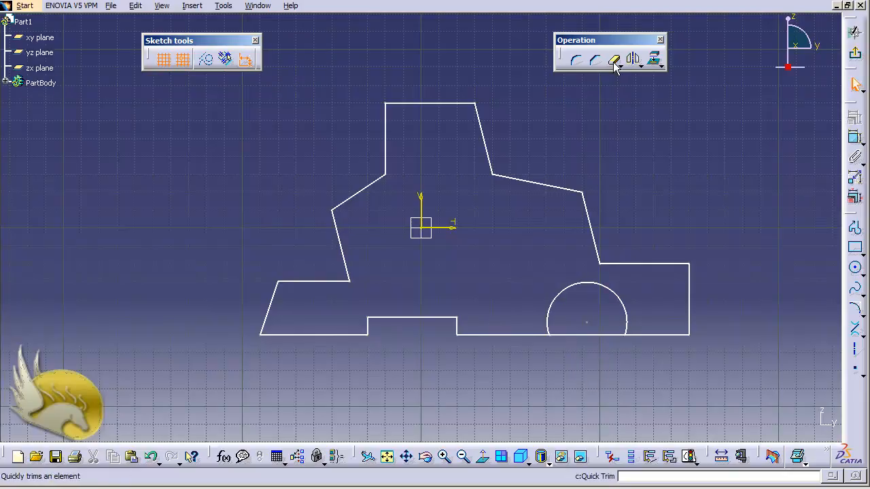
pyautogui.click(583, 335)
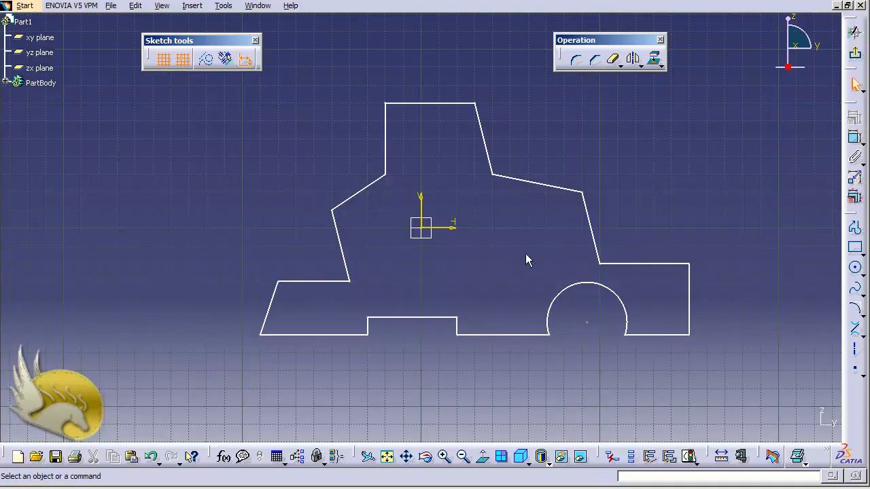
pyautogui.click(361, 191)
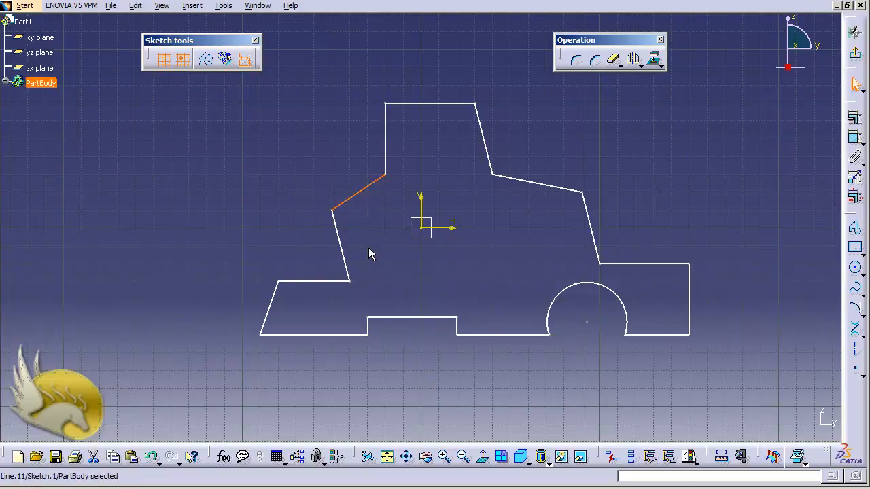
pyautogui.click(855, 118)
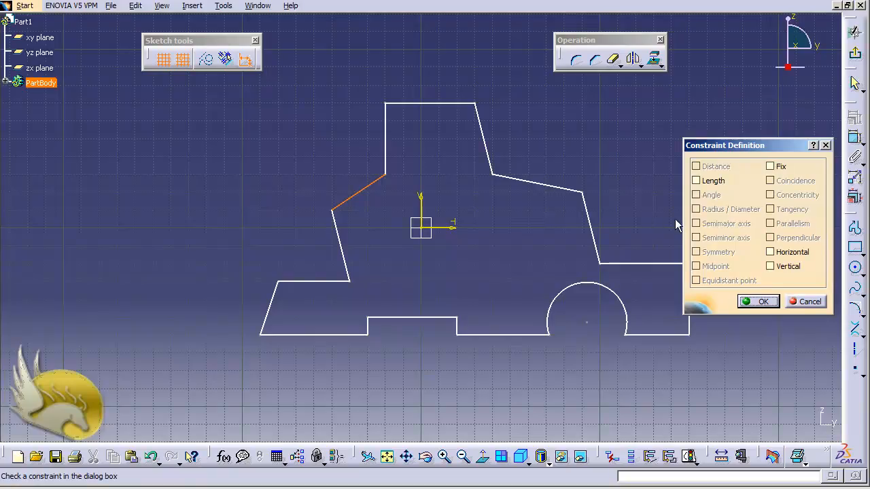
pyautogui.click(770, 253)
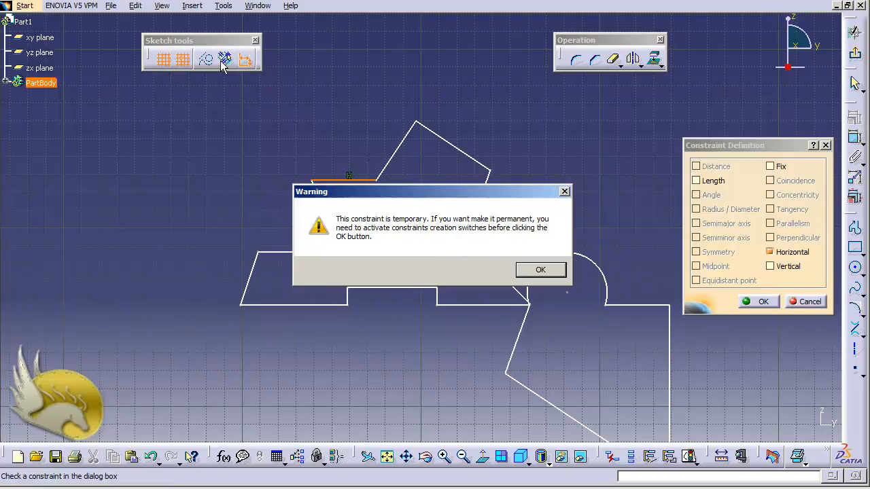
pyautogui.click(539, 269)
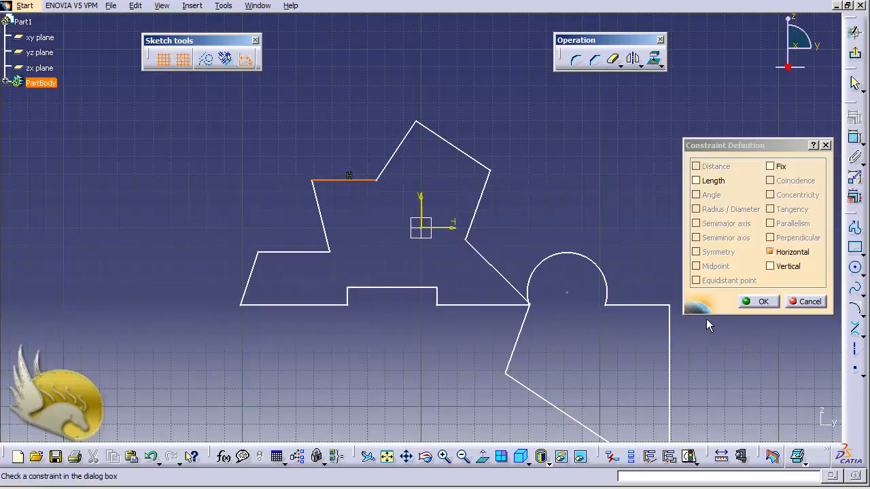
pyautogui.click(798, 301)
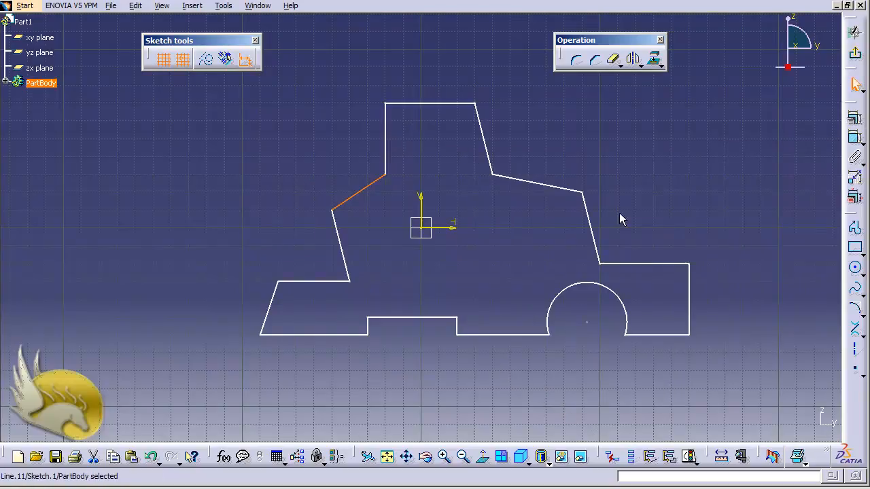
# Enable geometrical constraints and apply a horizontal constraint to the ledge above the profile's slanted left end
pyautogui.click(498, 281)
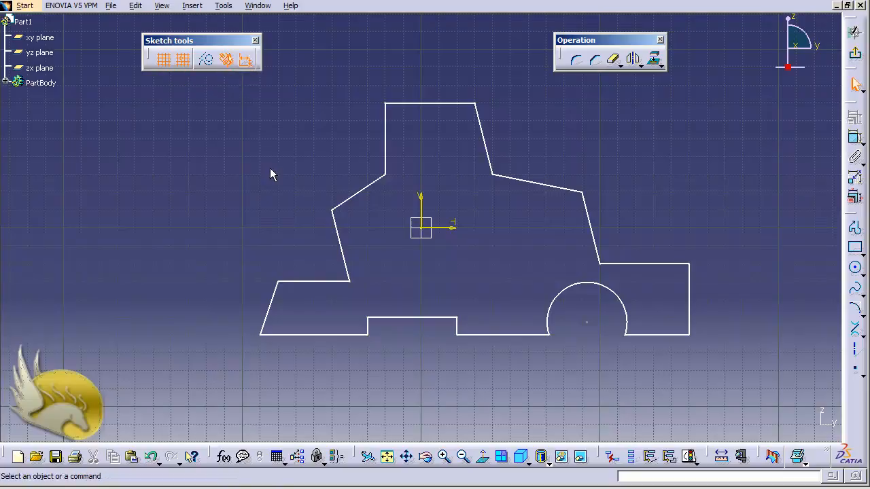
pyautogui.click(328, 284)
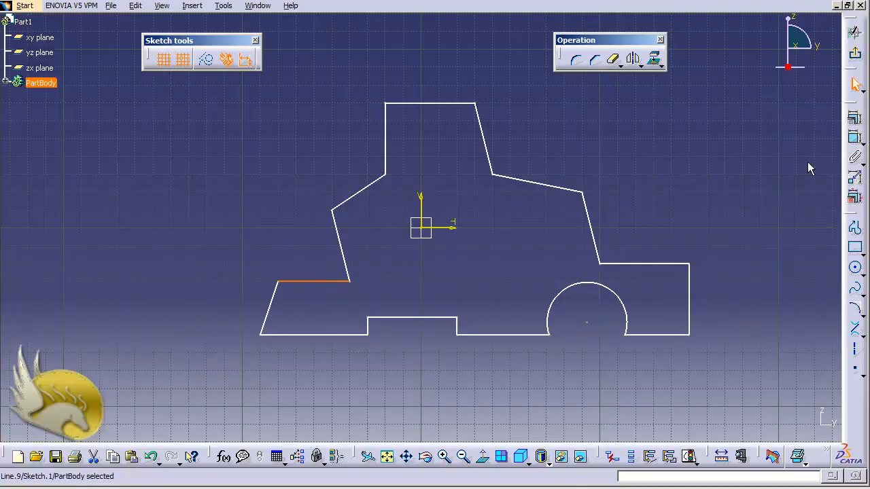
pyautogui.click(855, 117)
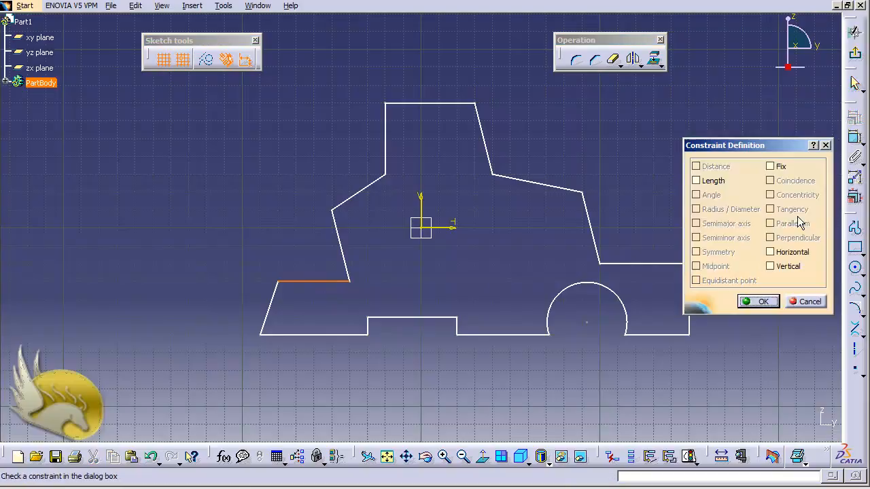
pyautogui.click(770, 252)
pyautogui.click(758, 302)
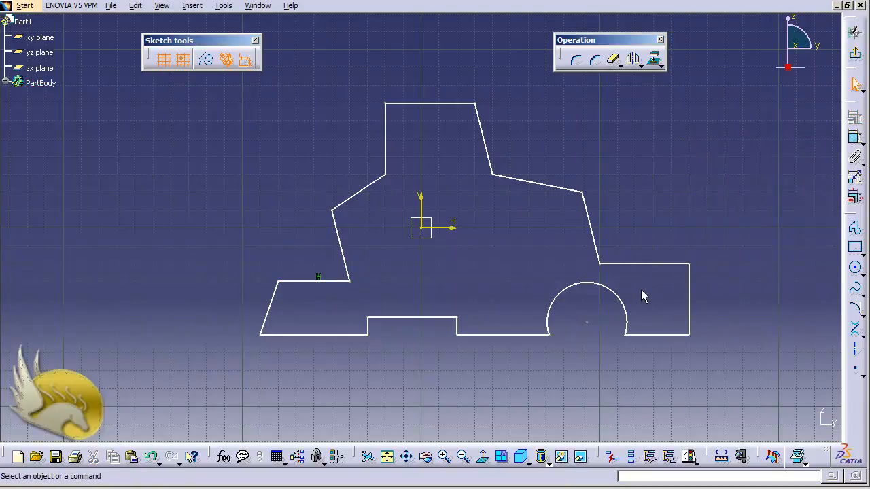
# Apply horizontal constraints to the ledge above the arched cutout and to all three bottom edge segments
pyautogui.click(650, 265)
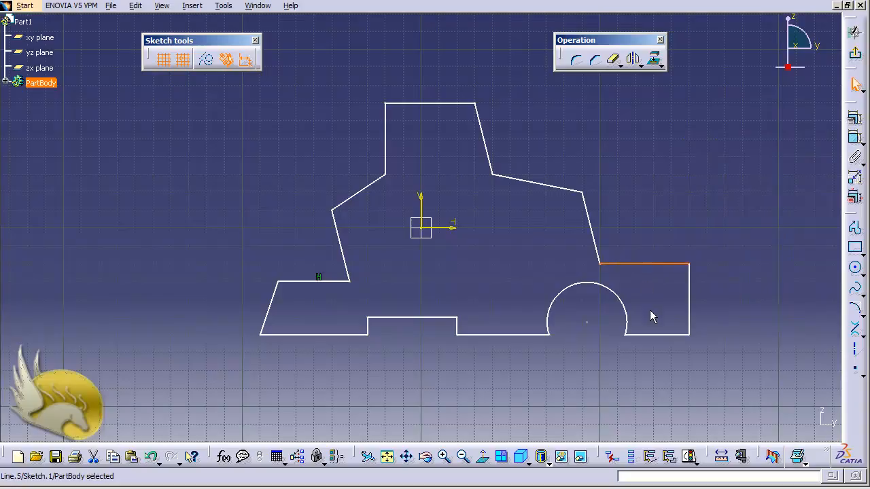
pyautogui.keyDown('ctrl'); pyautogui.click(664, 335); pyautogui.keyUp('ctrl')
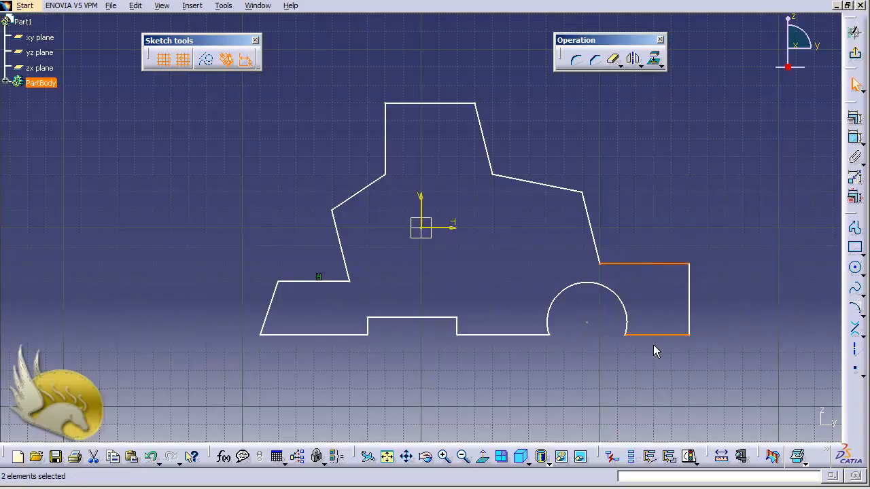
pyautogui.keyDown('ctrl'); pyautogui.click(520, 335); pyautogui.keyUp('ctrl')
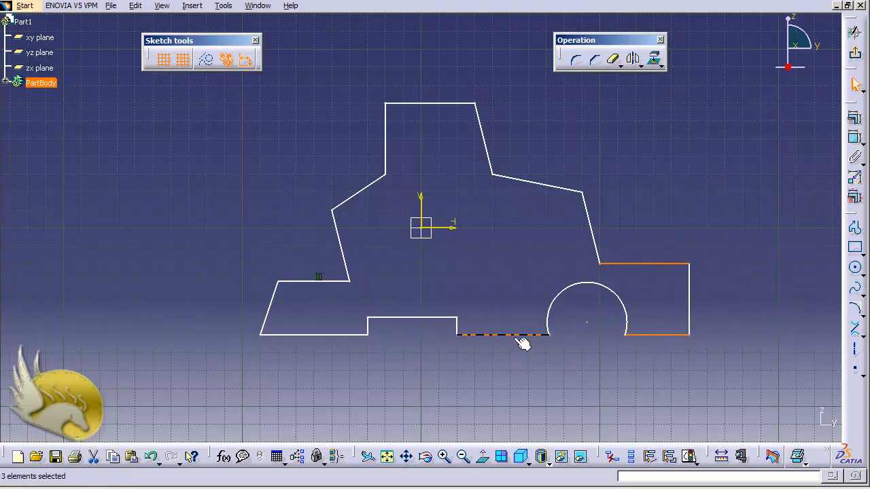
pyautogui.keyDown('ctrl'); pyautogui.click(315, 336); pyautogui.keyUp('ctrl')
pyautogui.click(854, 119)
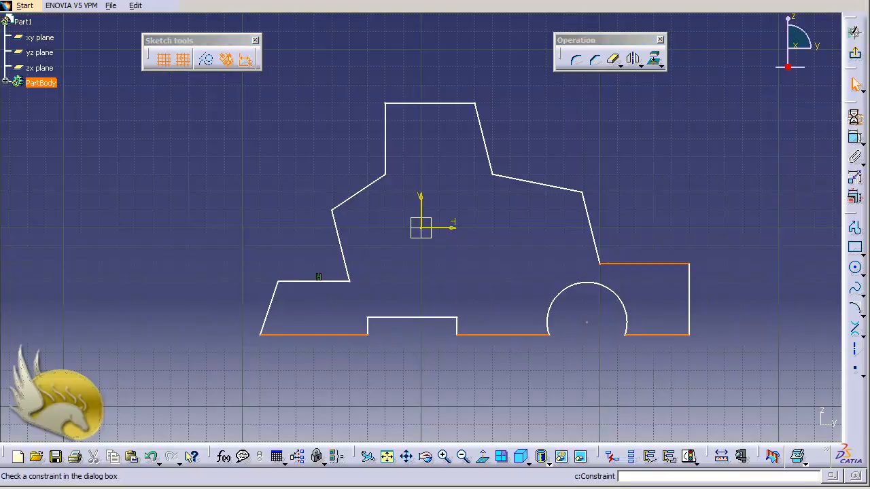
pyautogui.click(782, 254)
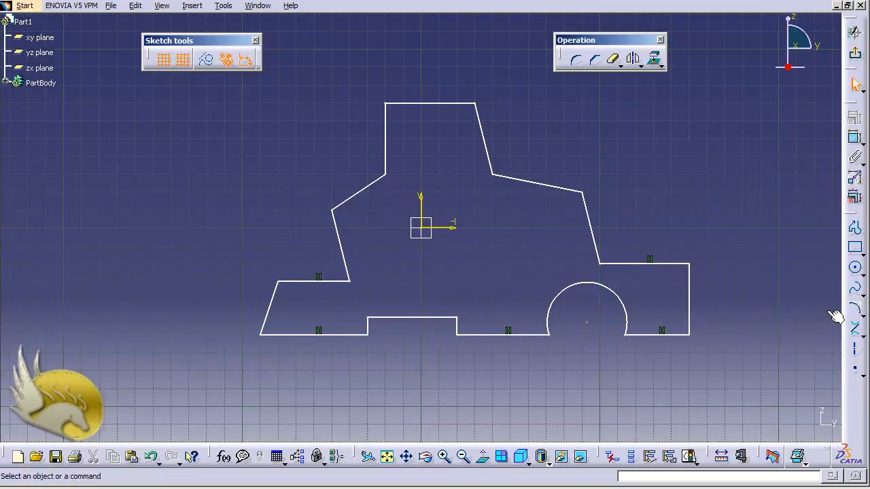
pyautogui.click(360, 191)
pyautogui.click(846, 121)
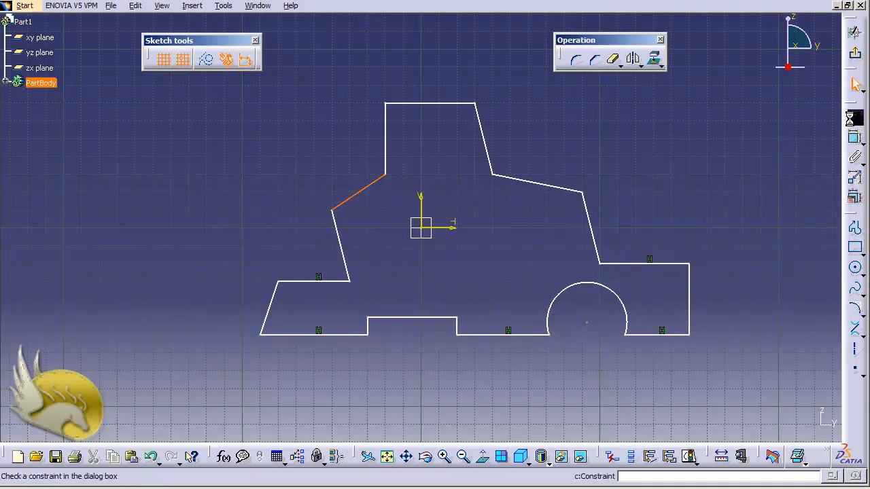
pyautogui.click(782, 255)
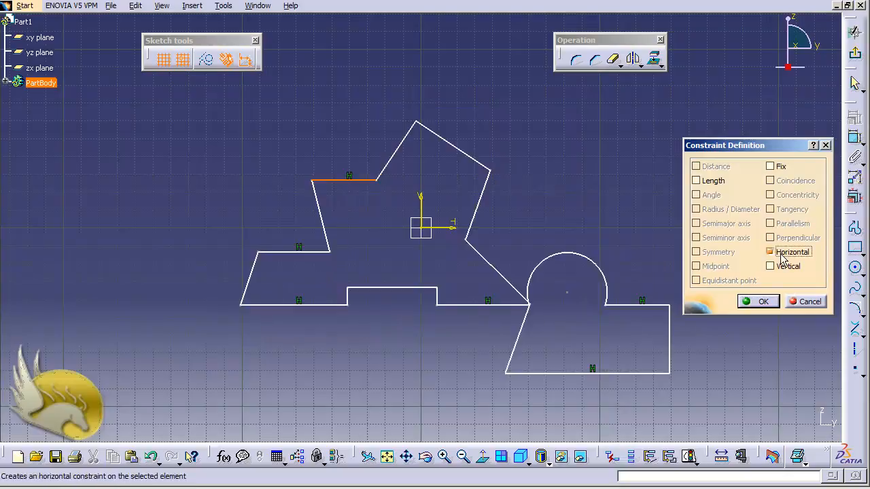
pyautogui.click(804, 301)
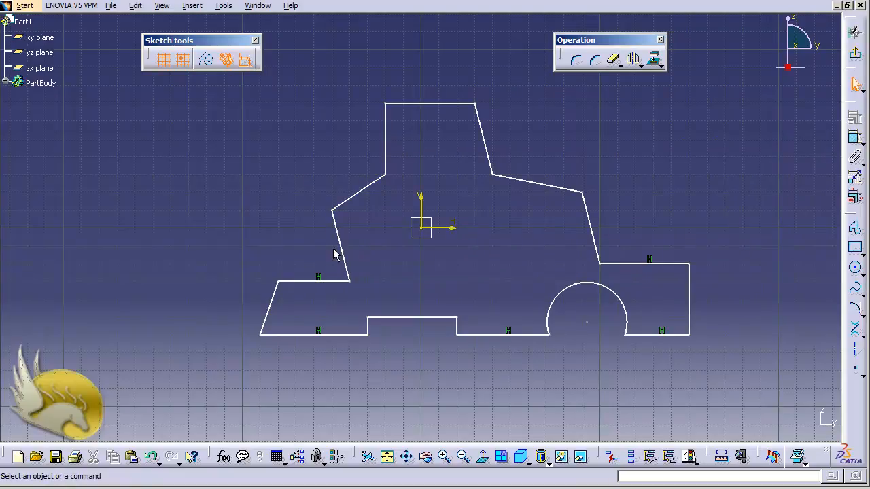
# Apply a vertical constraint to the slanted line at the profile's far left end
pyautogui.click(272, 296)
pyautogui.click(855, 136)
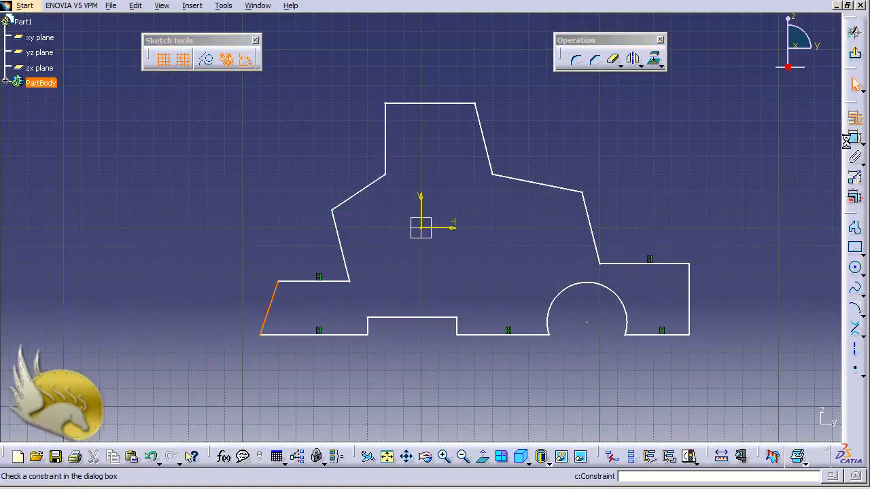
pyautogui.click(788, 267)
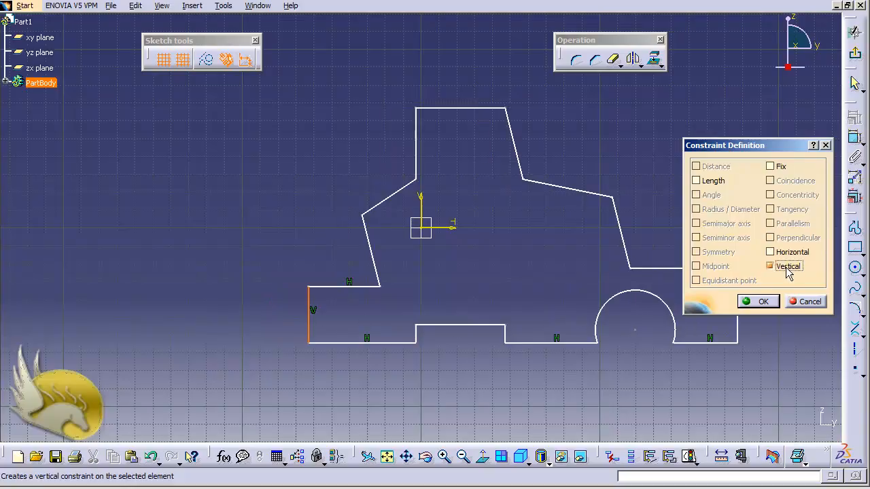
pyautogui.click(770, 302)
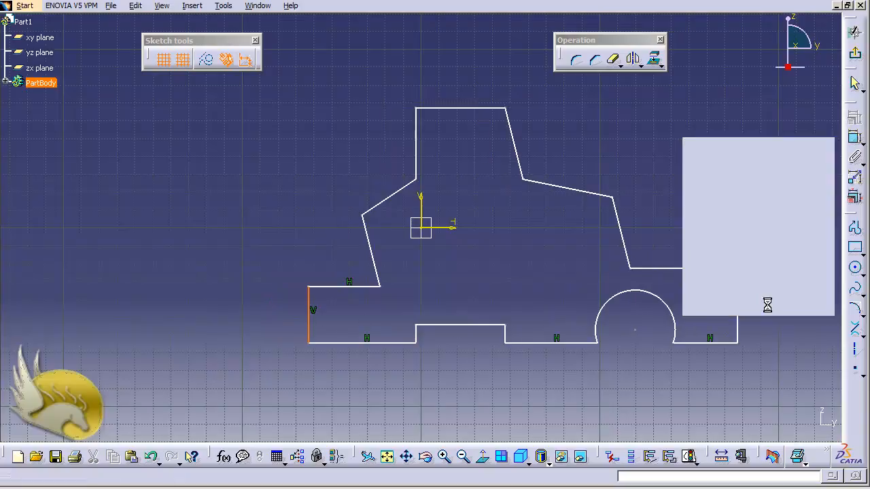
# Apply a vertical constraint to the slanted line rising from the inner end of the left ledge
pyautogui.click(378, 252)
pyautogui.click(854, 119)
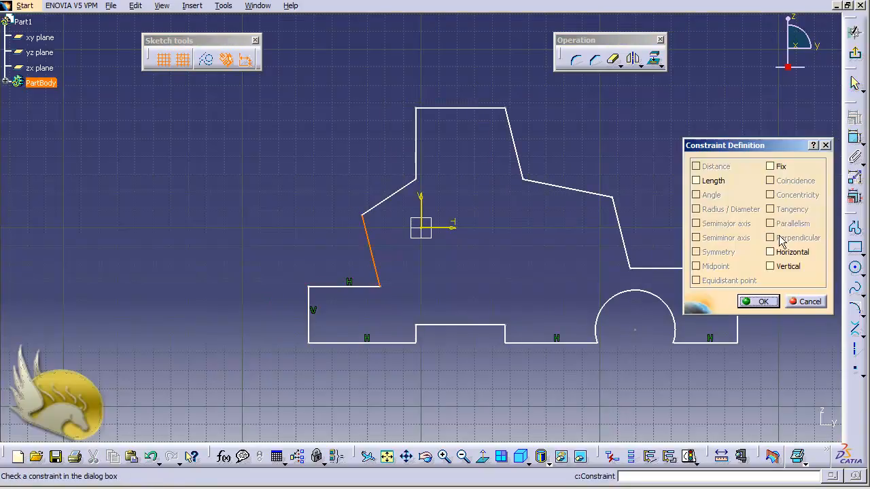
pyautogui.click(772, 266)
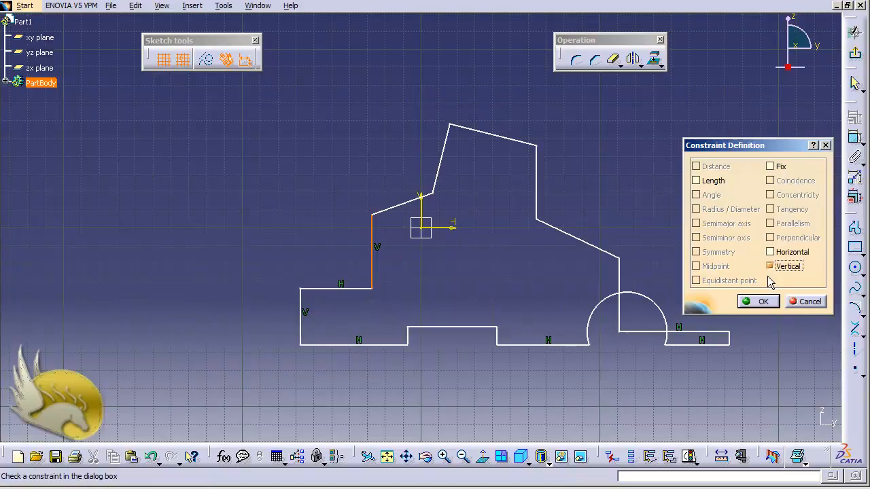
pyautogui.click(764, 303)
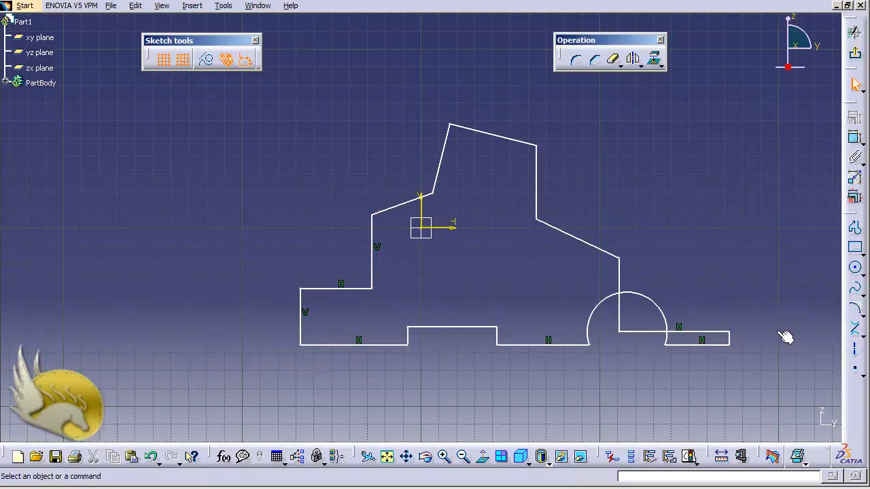
# Dimension the short vertical edge at the profile's far right end and set its length to 20 mm
pyautogui.click(730, 340)
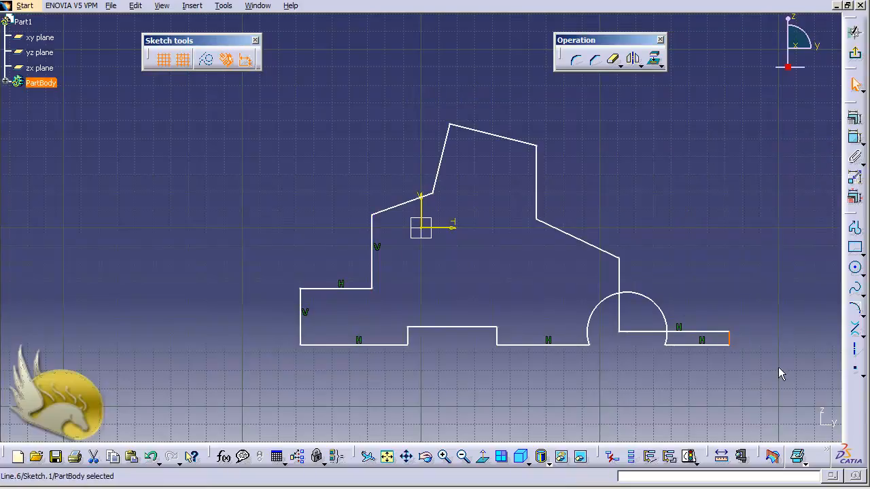
pyautogui.click(855, 137)
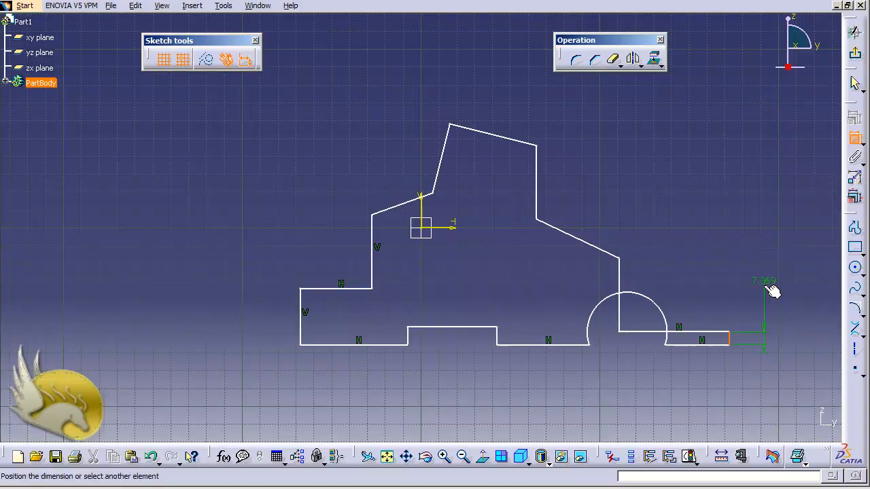
pyautogui.click(768, 324)
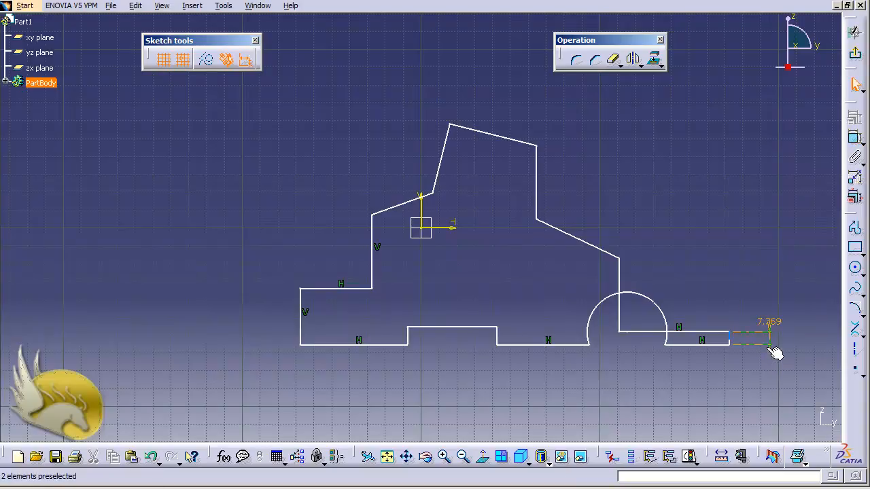
pyautogui.doubleClick(773, 338)
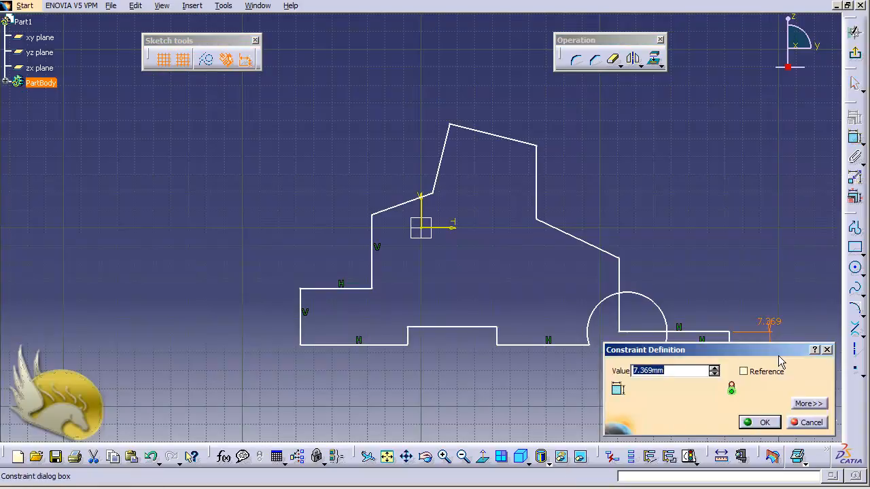
pyautogui.write('20')
pyautogui.press('Return')
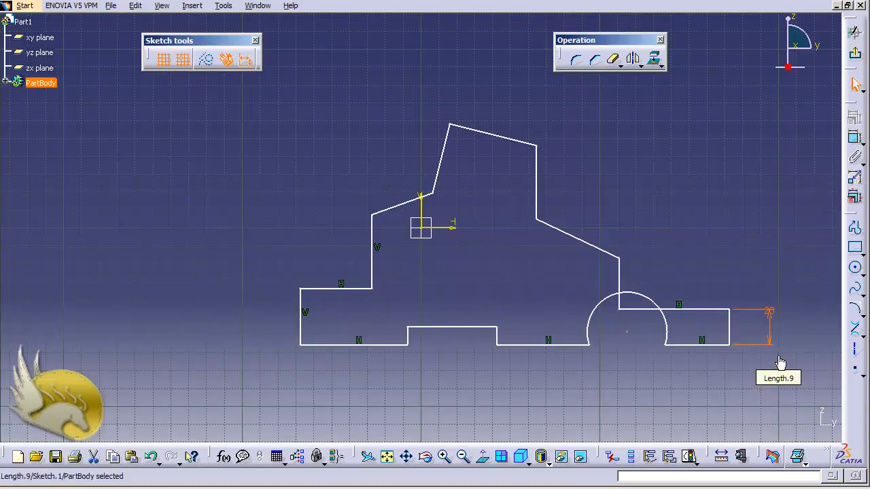
# Change the length of the profile's far right vertical edge to 40 mm
pyautogui.doubleClick(773, 315)
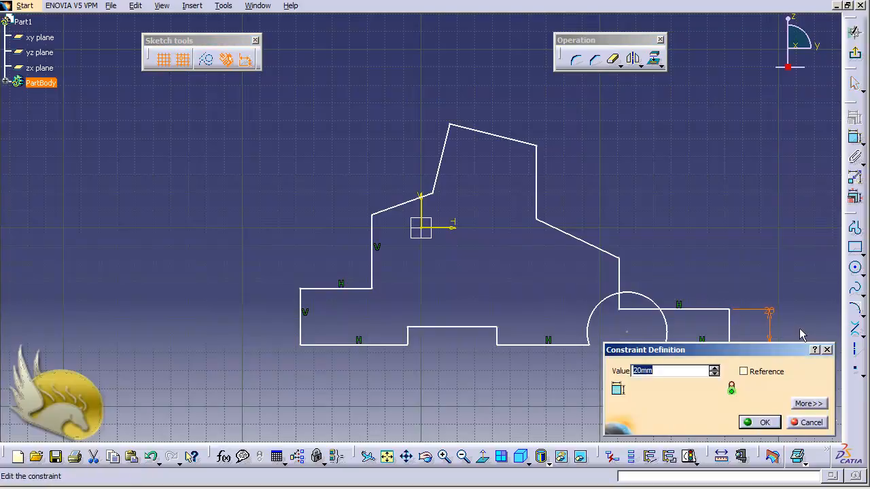
pyautogui.write('40')
pyautogui.press('Return')
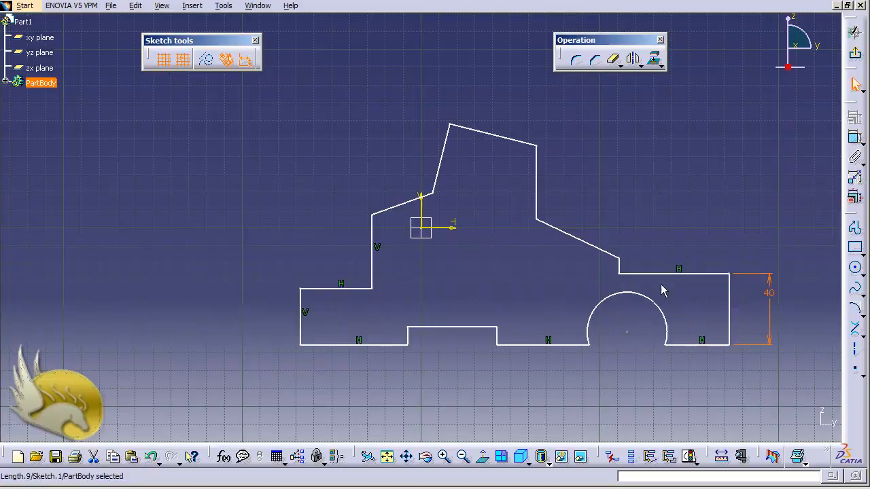
# Dimension the short line rising from the inner end of the right ledge and set its length to 20 mm
pyautogui.click(620, 265)
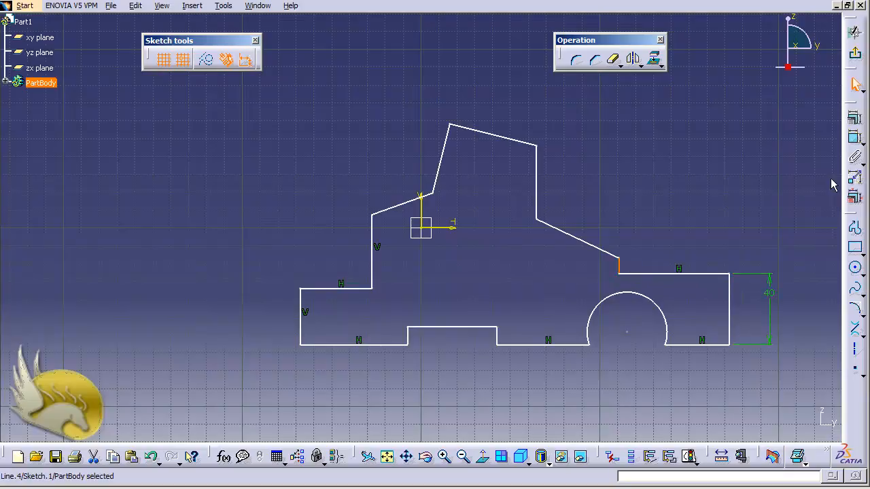
pyautogui.click(855, 138)
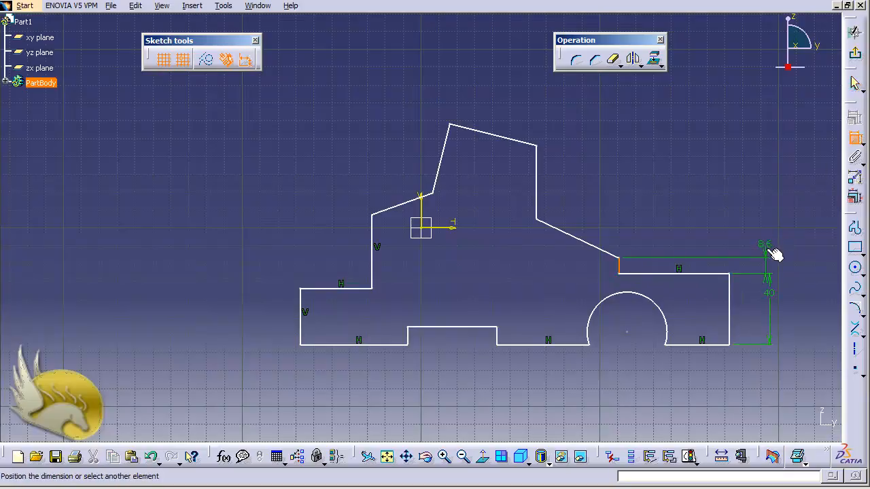
pyautogui.click(772, 252)
pyautogui.doubleClick(766, 246)
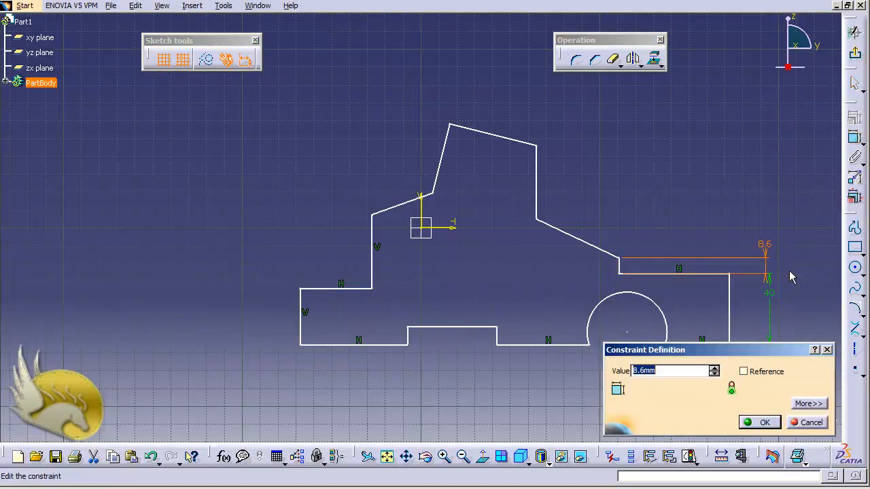
pyautogui.write('20')
pyautogui.press('Return')
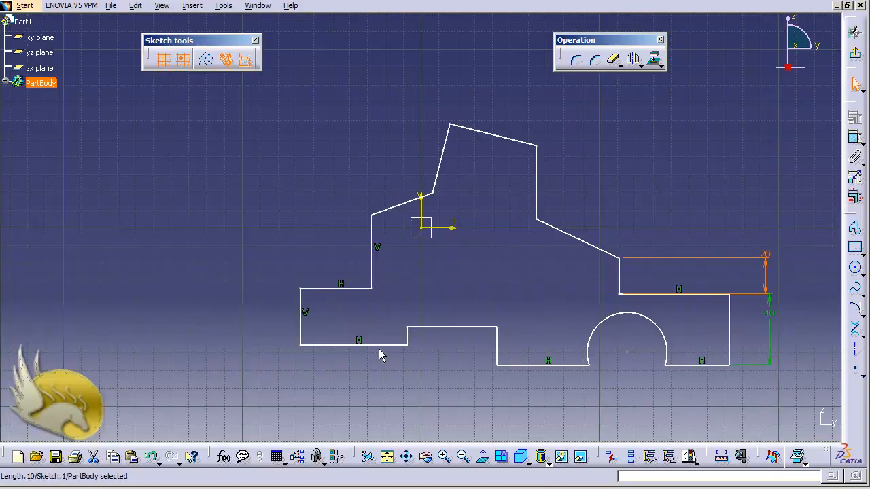
# Apply a coincidence constraint between the profile's bottom edge left of the notch and the bottom edge between notch and arch
pyautogui.click(343, 346)
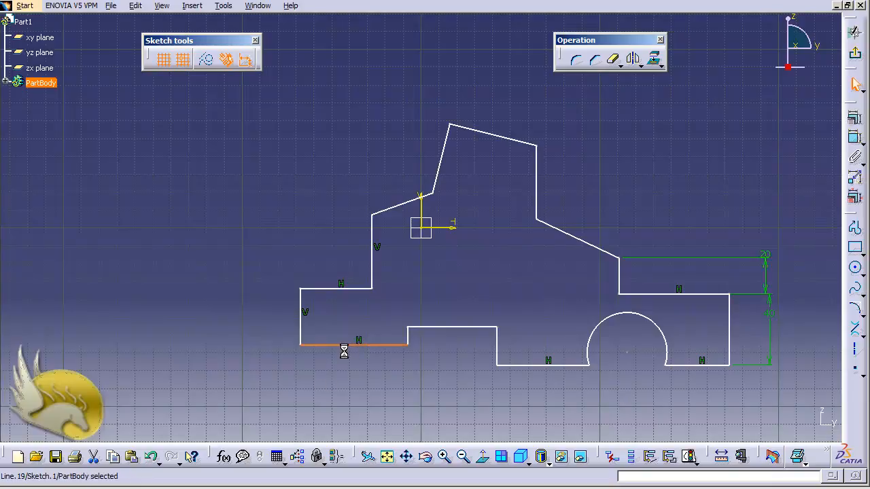
pyautogui.keyDown('ctrl'); pyautogui.click(538, 365); pyautogui.keyUp('ctrl')
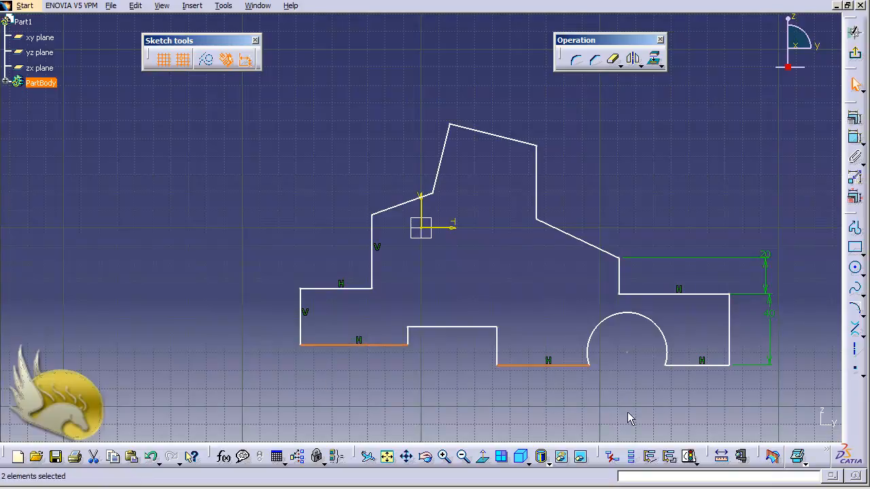
pyautogui.click(855, 118)
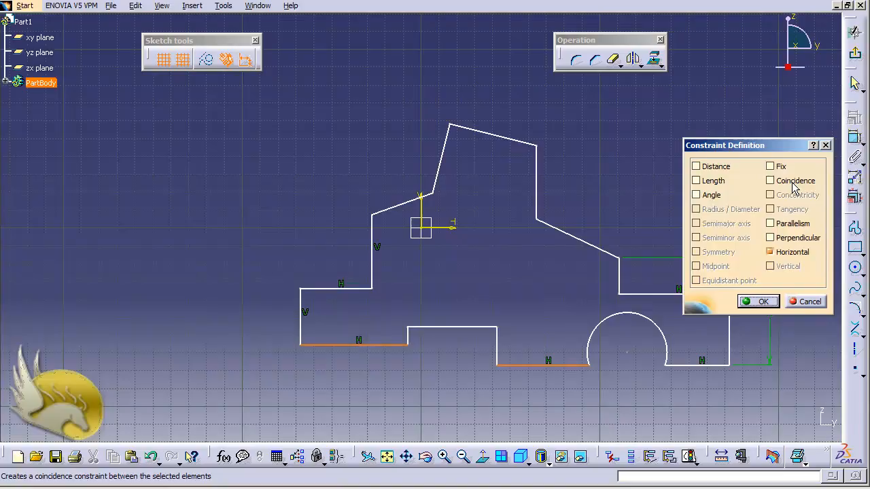
pyautogui.click(770, 181)
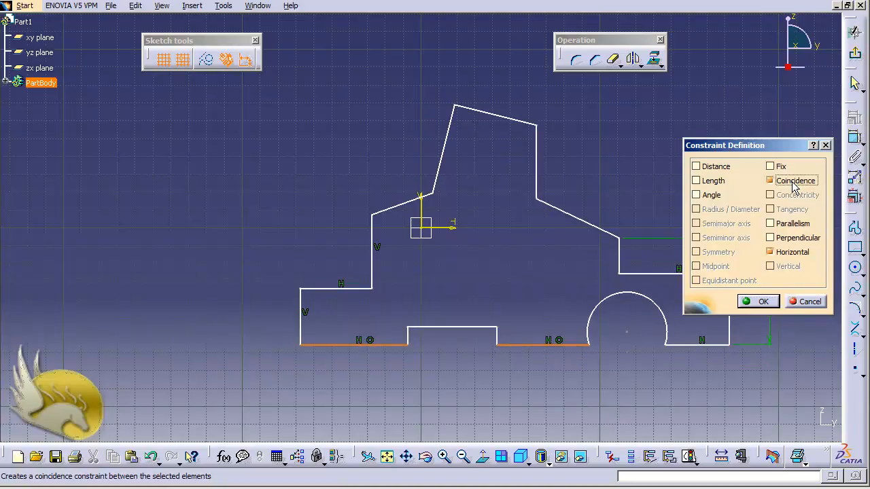
pyautogui.click(759, 301)
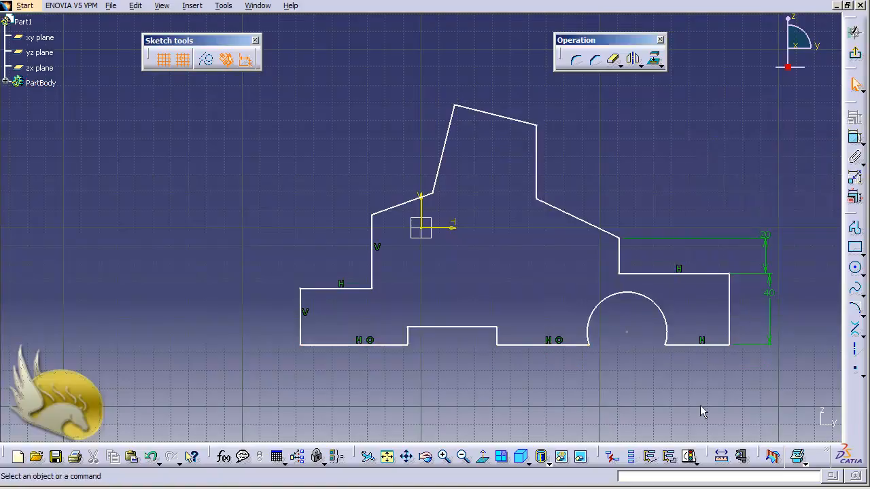
# Make the bottom edge right of the arch coincident with the bottom edge between the notch and the arch
pyautogui.click(687, 345)
pyautogui.keyDown('ctrl'); pyautogui.click(565, 345); pyautogui.keyUp('ctrl')
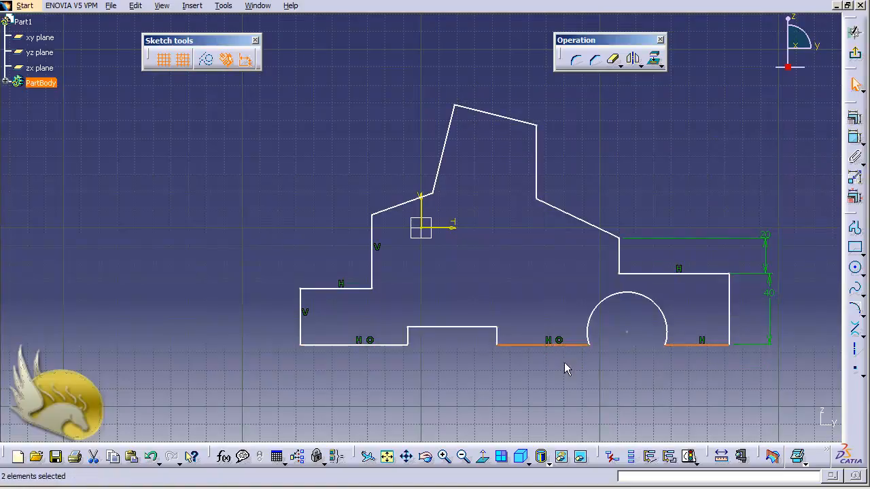
pyautogui.click(854, 118)
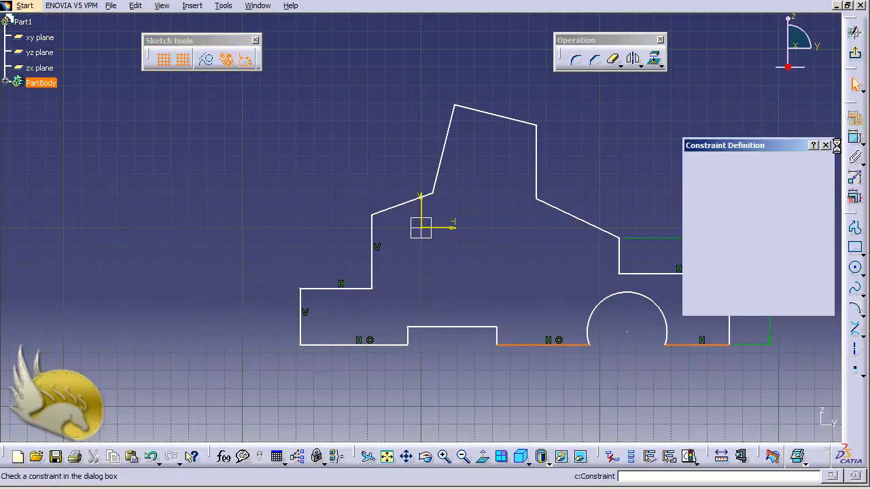
pyautogui.click(781, 180)
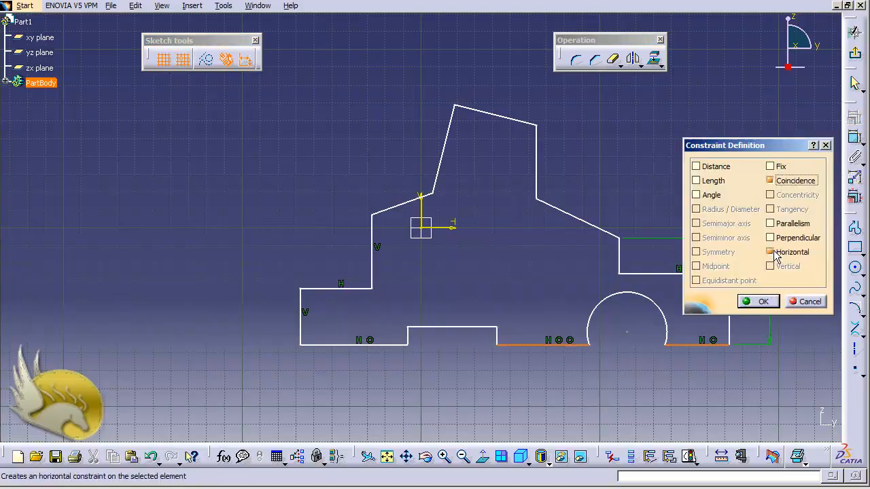
pyautogui.click(761, 301)
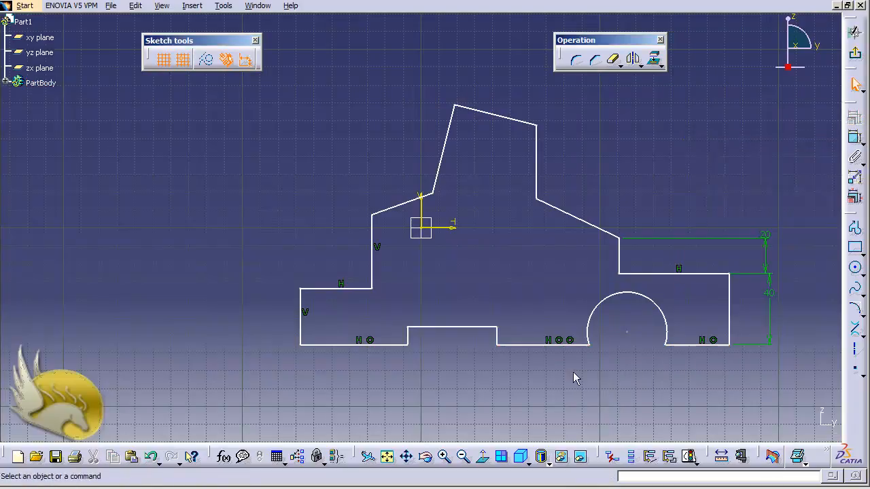
# Apply a horizontal constraint to the slanted line above the left ledge, near the sketch origin
pyautogui.click(402, 205)
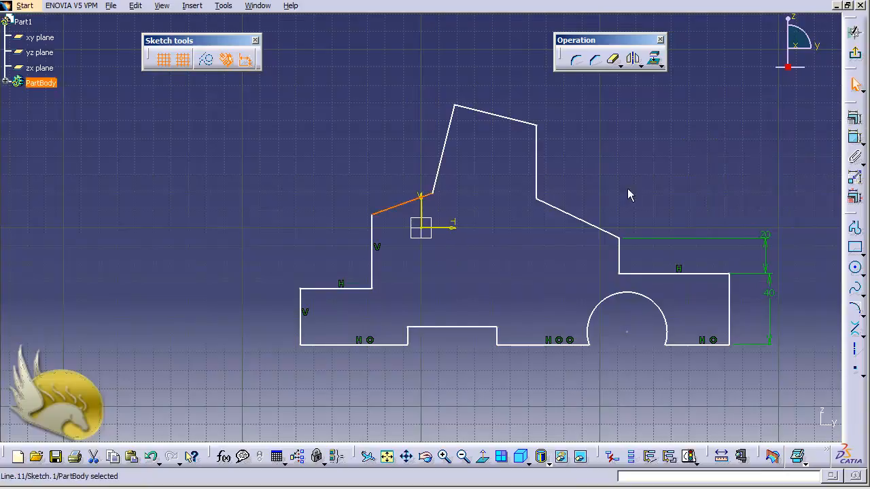
pyautogui.click(854, 118)
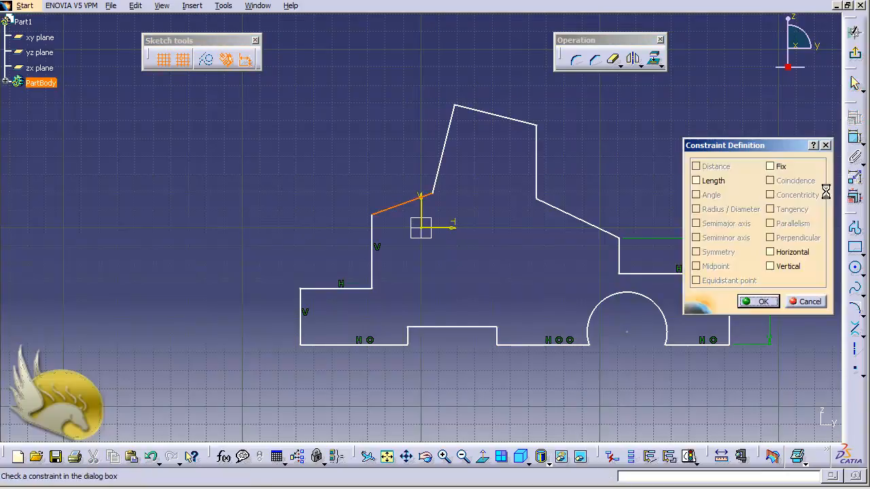
pyautogui.click(794, 252)
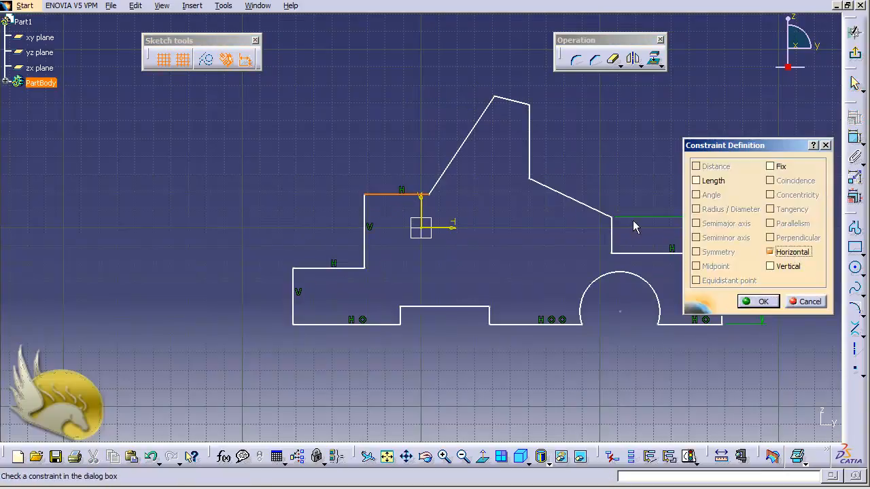
pyautogui.click(754, 303)
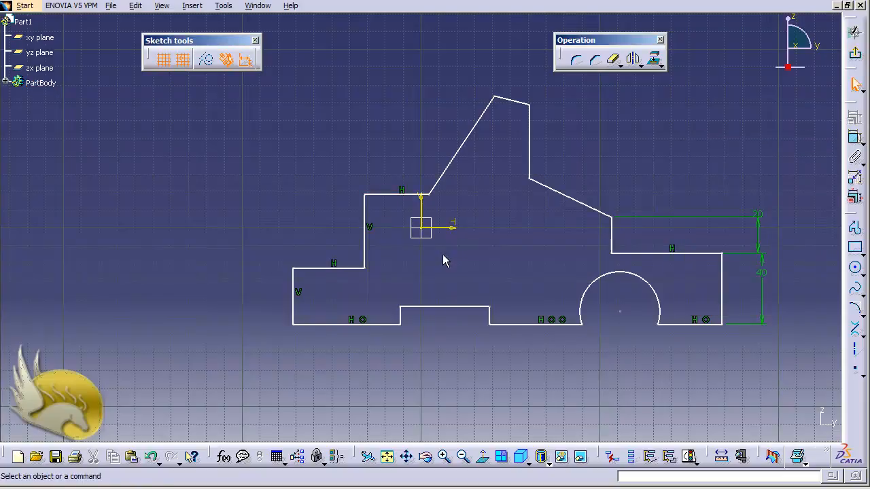
# Apply vertical constraints to both sides of the central tower, the short riser above the right ledge and the far right edge
pyautogui.click(457, 170)
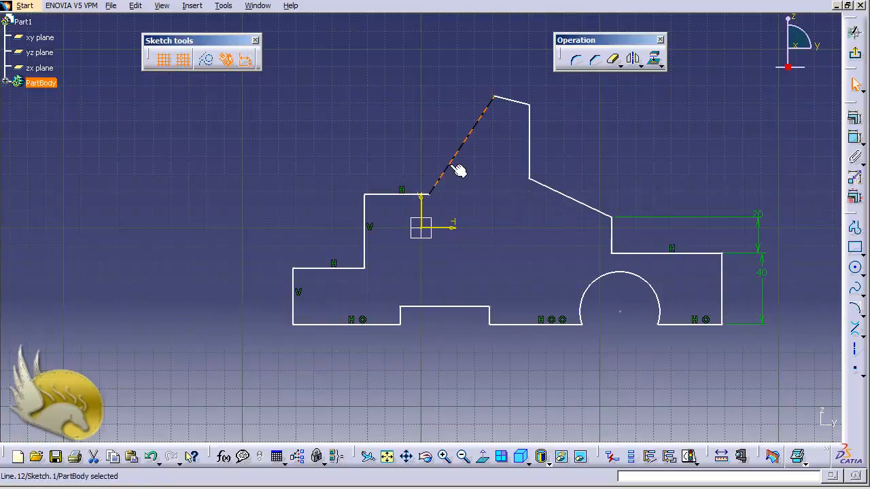
pyautogui.keyDown('ctrl'); pyautogui.click(531, 151); pyautogui.keyUp('ctrl')
pyautogui.keyDown('ctrl'); pyautogui.click(613, 240); pyautogui.keyUp('ctrl')
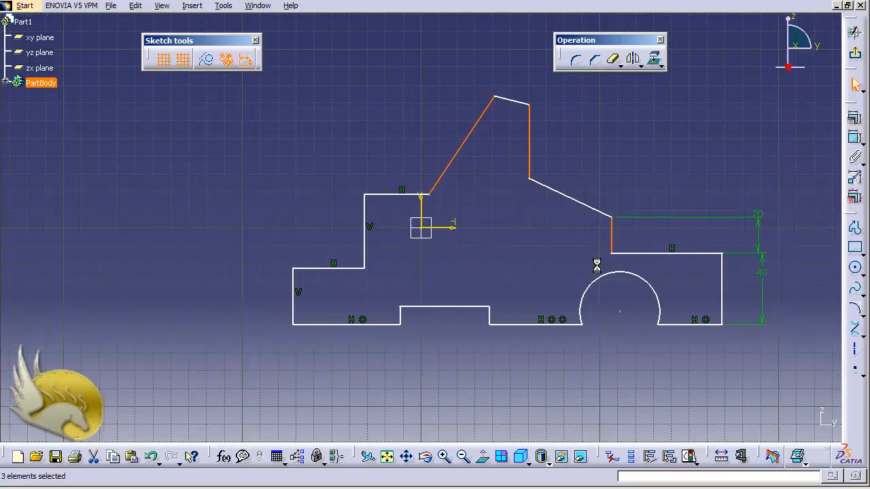
pyautogui.keyDown('ctrl'); pyautogui.click(724, 292); pyautogui.keyUp('ctrl')
pyautogui.click(853, 119)
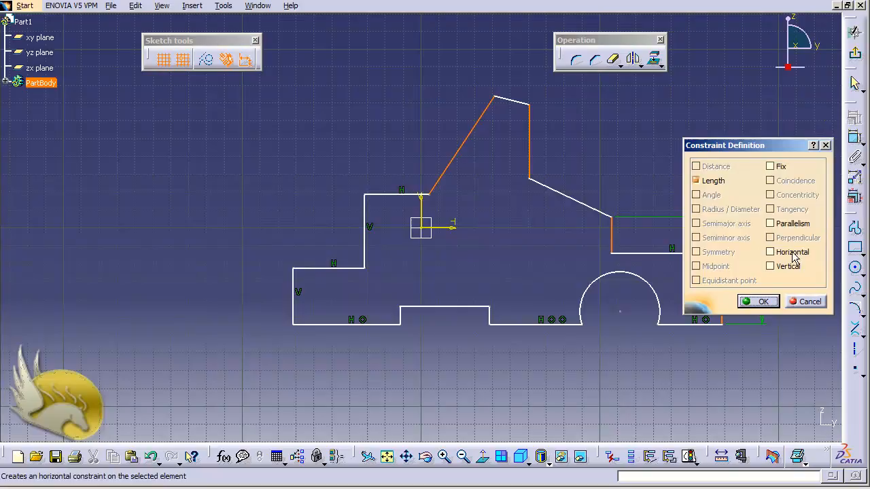
pyautogui.click(790, 265)
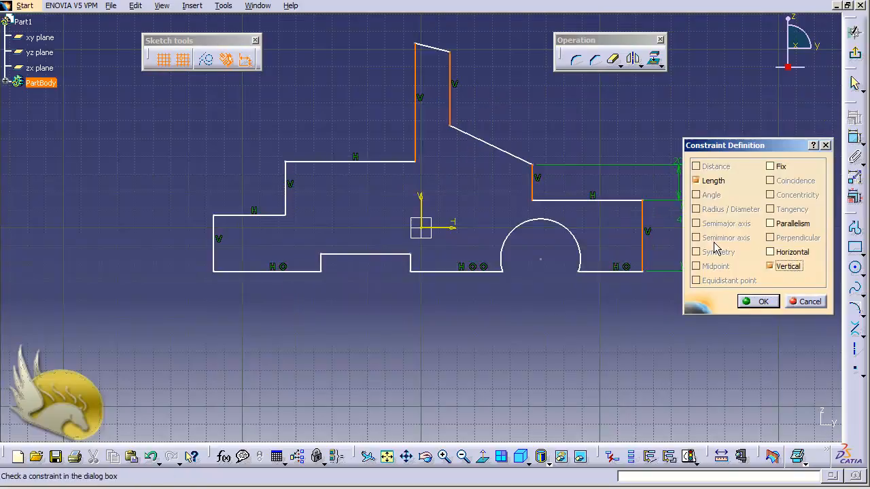
pyautogui.click(759, 301)
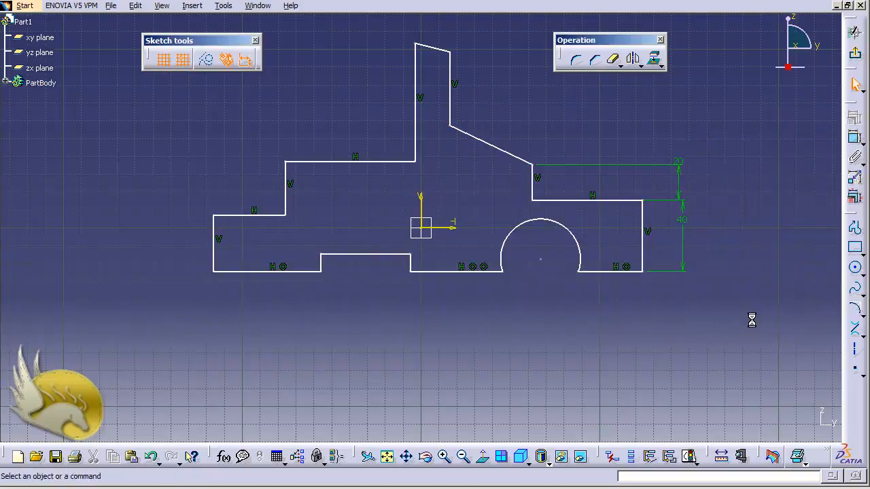
# Apply horizontal constraints to the slanted line right of the tower, the tower's top edge and the notch's top edge
pyautogui.click(507, 151)
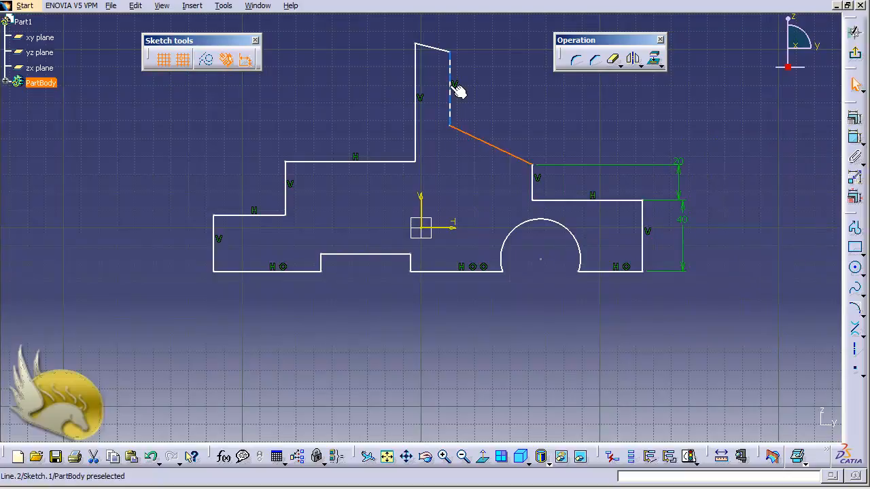
pyautogui.keyDown('ctrl'); pyautogui.click(443, 51); pyautogui.keyUp('ctrl')
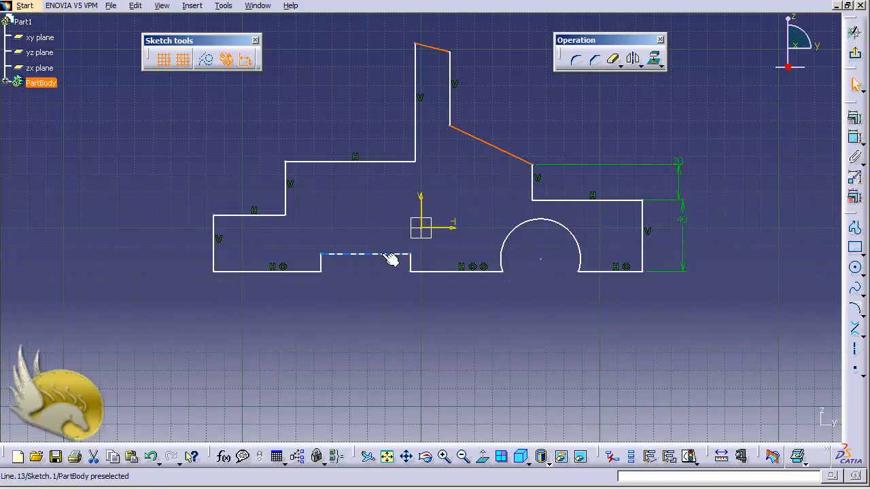
pyautogui.keyDown('ctrl'); pyautogui.click(387, 255); pyautogui.keyUp('ctrl')
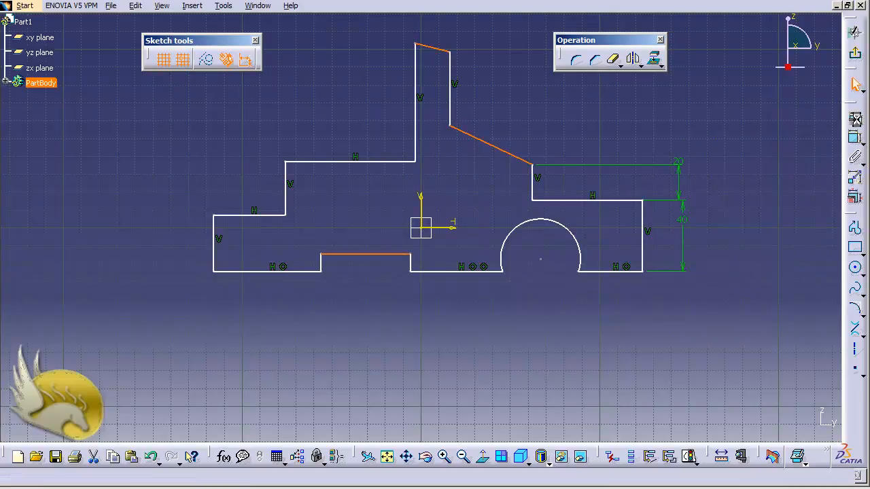
pyautogui.click(851, 117)
pyautogui.click(795, 252)
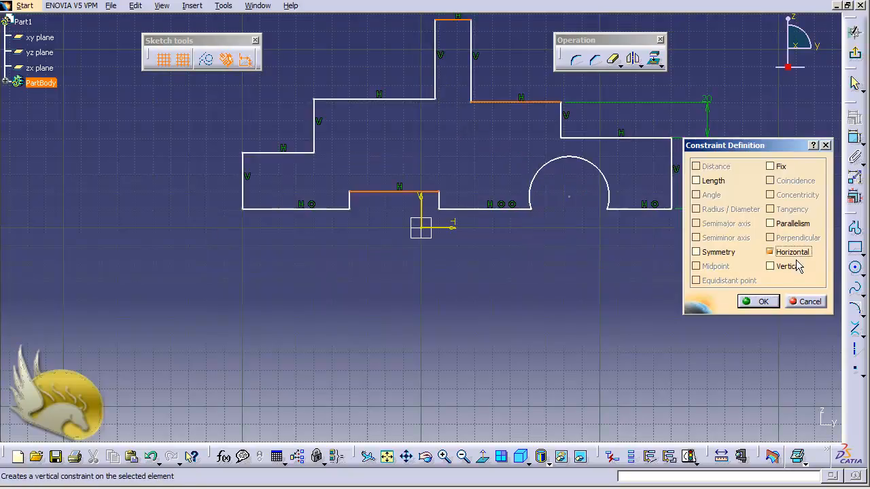
pyautogui.click(755, 302)
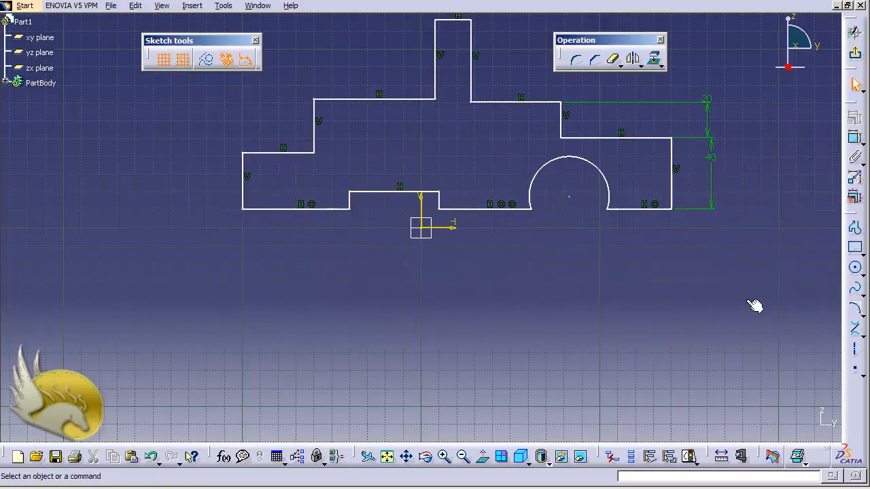
# Apply vertical constraints to both short side lines of the bottom notch
pyautogui.click(349, 199)
pyautogui.keyDown('ctrl'); pyautogui.click(440, 200); pyautogui.keyUp('ctrl')
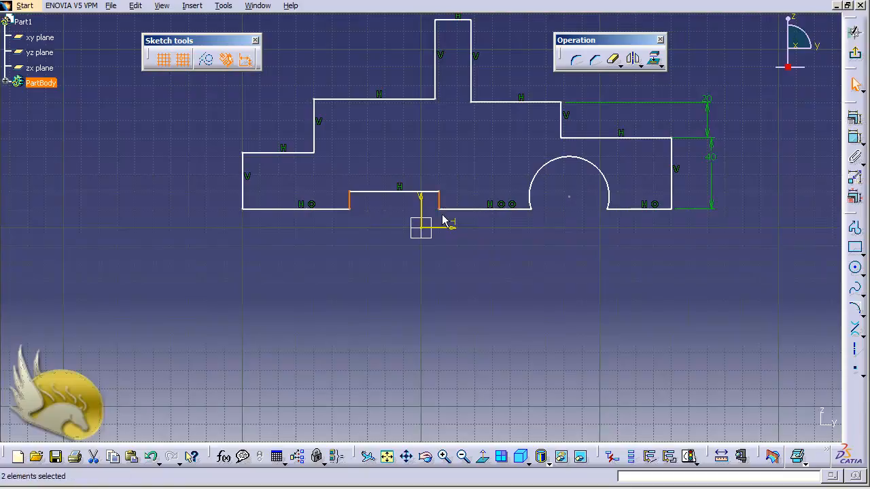
pyautogui.click(855, 117)
pyautogui.click(790, 267)
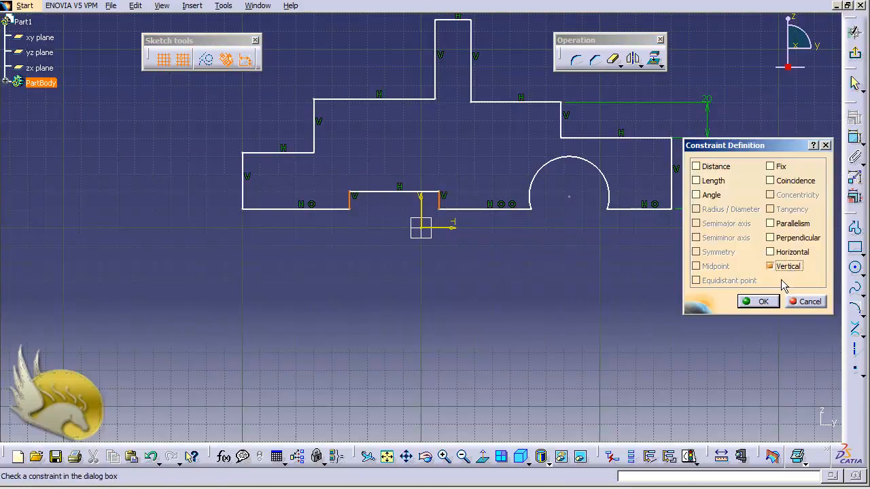
pyautogui.click(756, 301)
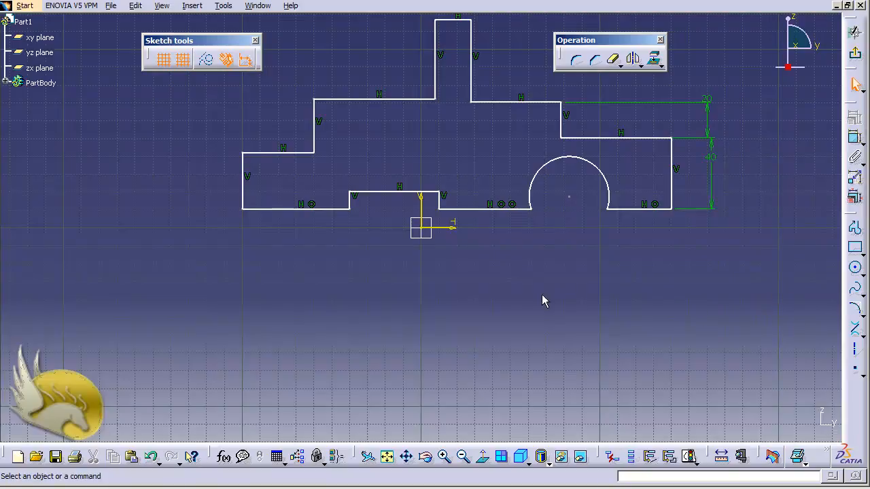
# Make the risers at the inner ends of the left and right ledges symmetric about the sketch's vertical axis
pyautogui.click(316, 141)
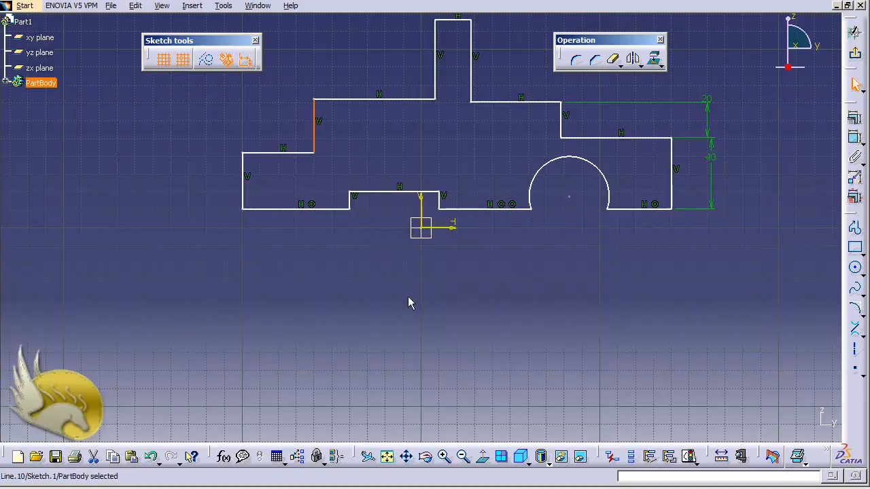
pyautogui.keyDown('ctrl'); pyautogui.click(562, 128); pyautogui.keyUp('ctrl')
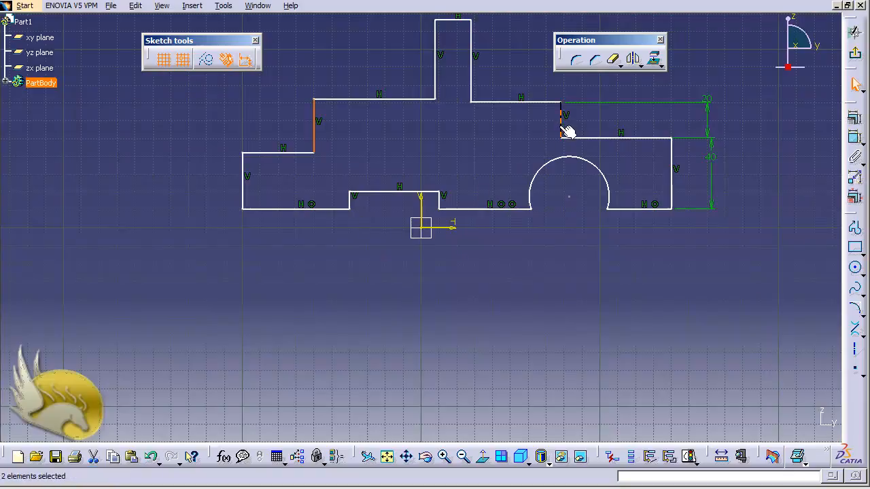
pyautogui.keyDown('ctrl'); pyautogui.click(422, 204); pyautogui.keyUp('ctrl')
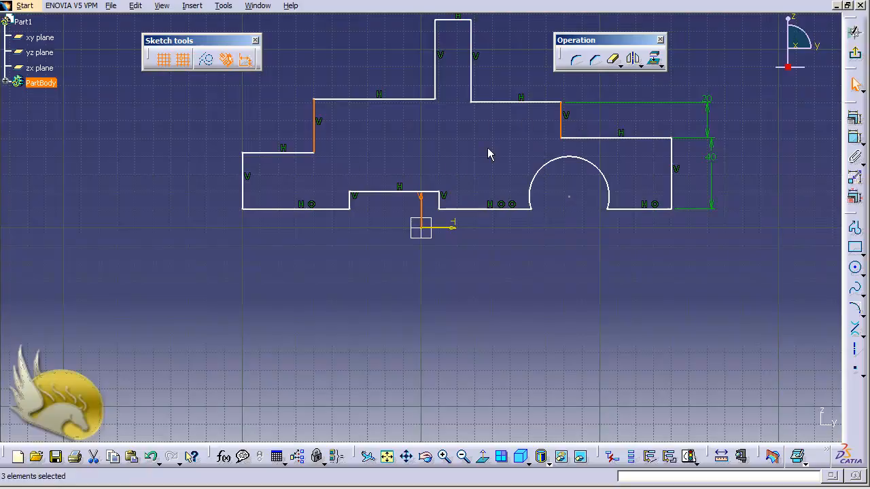
pyautogui.keyDown('ctrl'); pyautogui.click(429, 204); pyautogui.keyUp('ctrl')
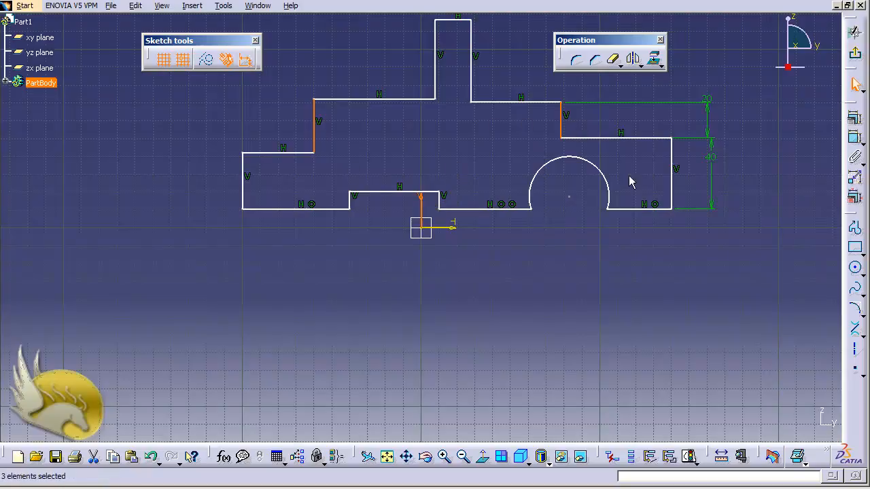
pyautogui.click(856, 124)
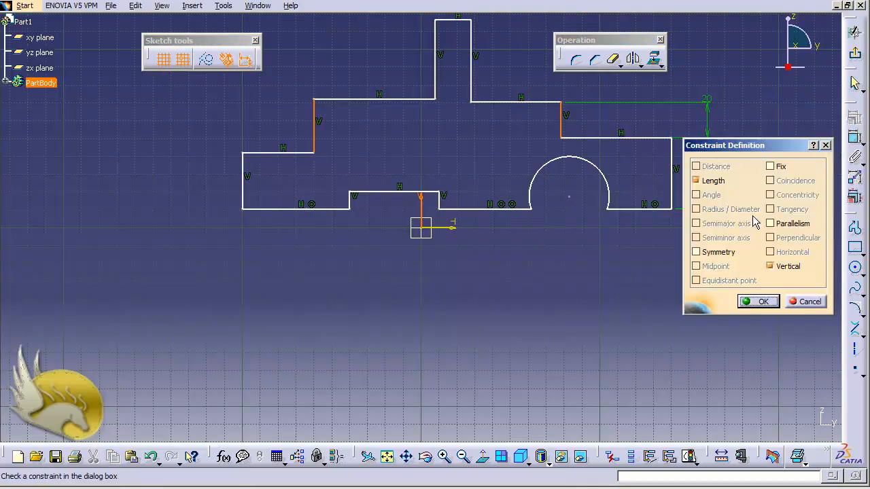
pyautogui.click(725, 254)
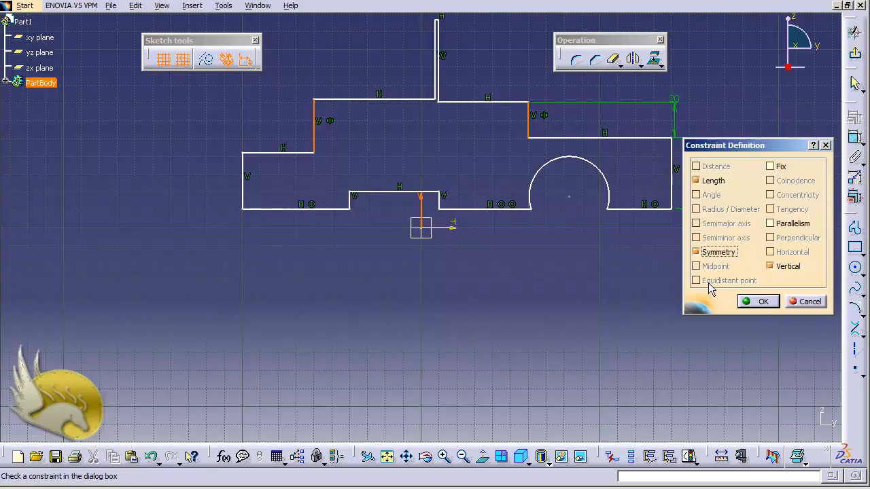
pyautogui.click(748, 302)
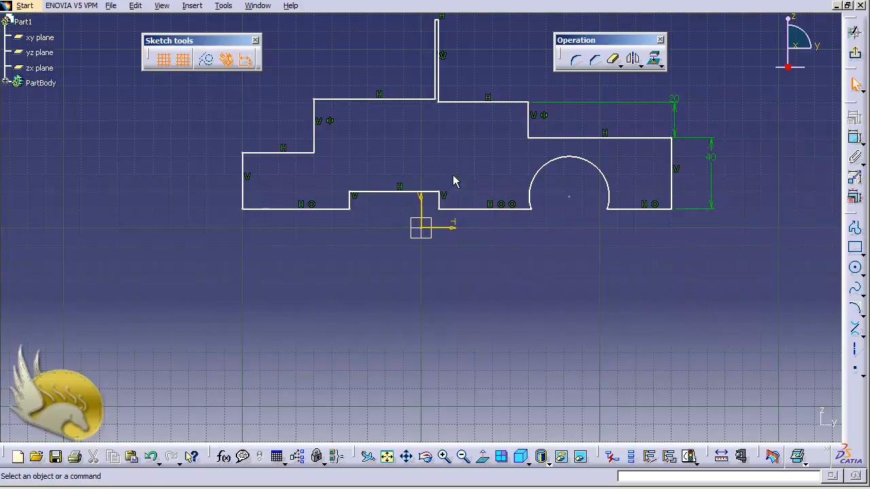
# Move the central tower's left side outward until the tower is about 20 mm wide, and constrain both sides as equidistant from the origin
pyautogui.click(436, 83)
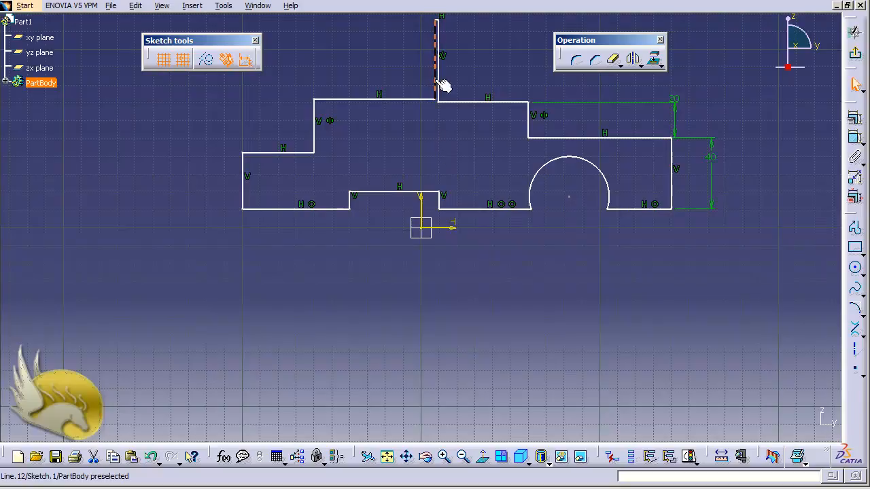
pyautogui.moveTo(435, 83); pyautogui.dragTo(401, 81)
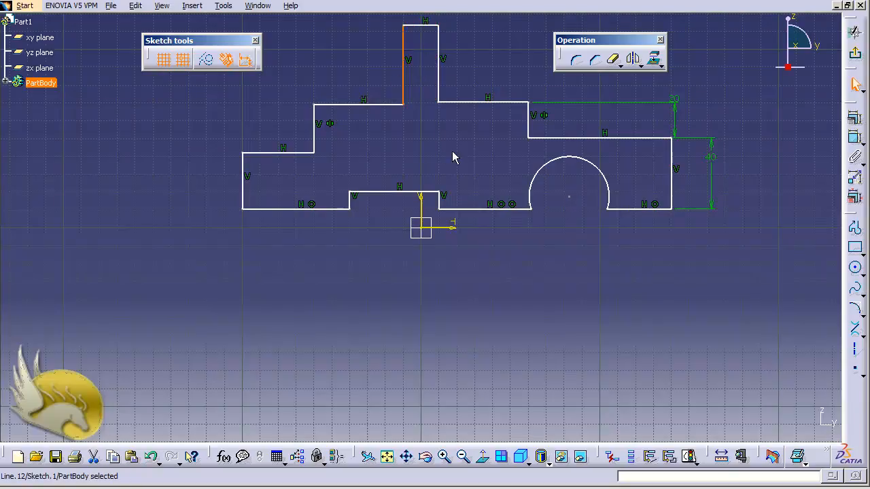
pyautogui.keyDown('ctrl'); pyautogui.click(438, 89); pyautogui.keyUp('ctrl')
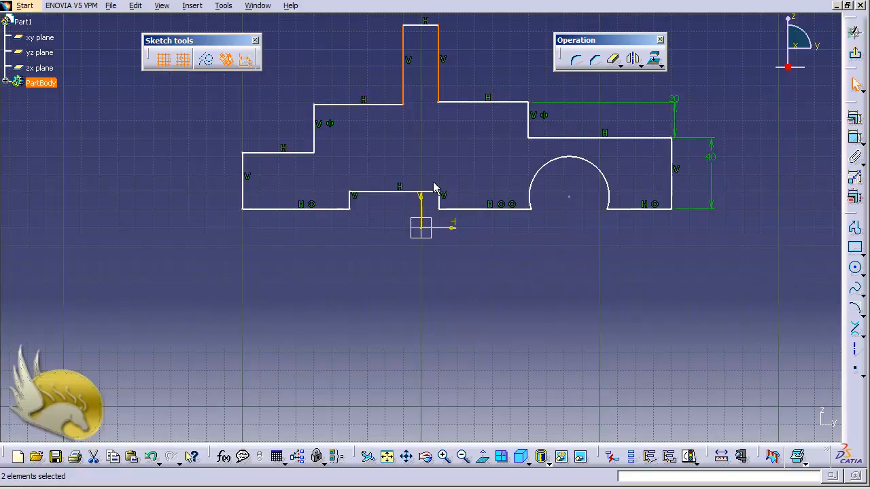
pyautogui.keyDown('ctrl'); pyautogui.click(427, 232); pyautogui.keyUp('ctrl')
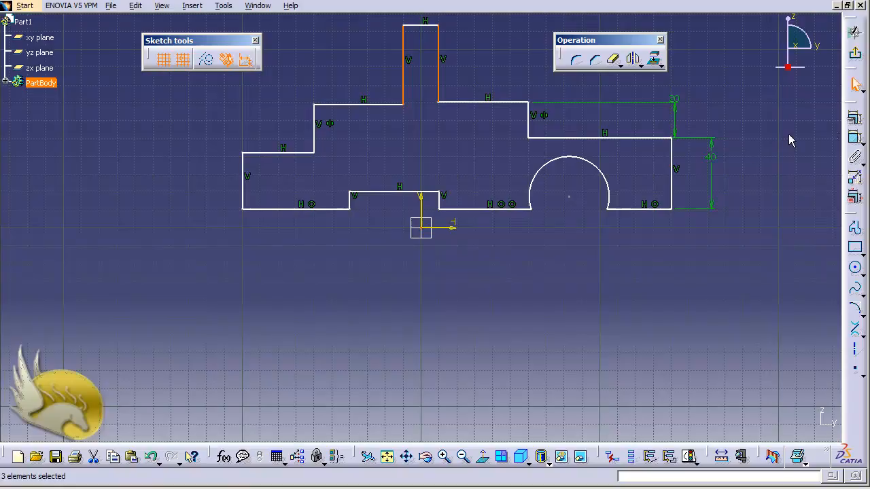
pyautogui.click(854, 118)
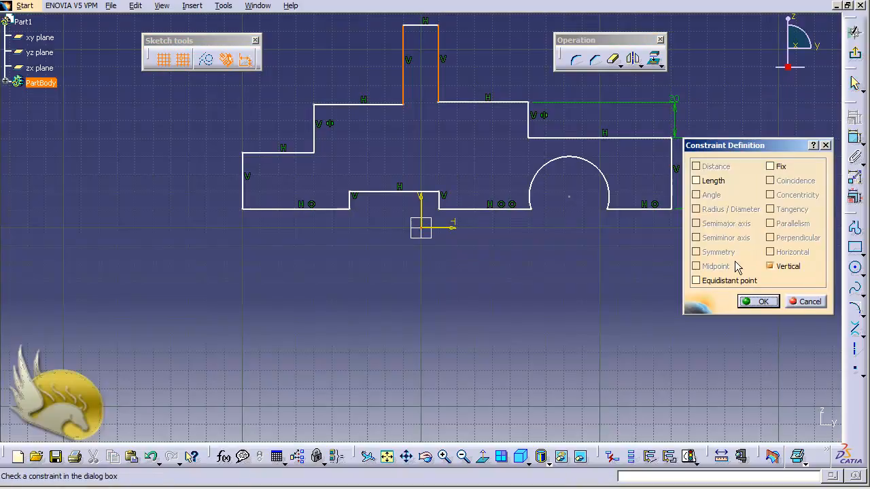
pyautogui.click(701, 280)
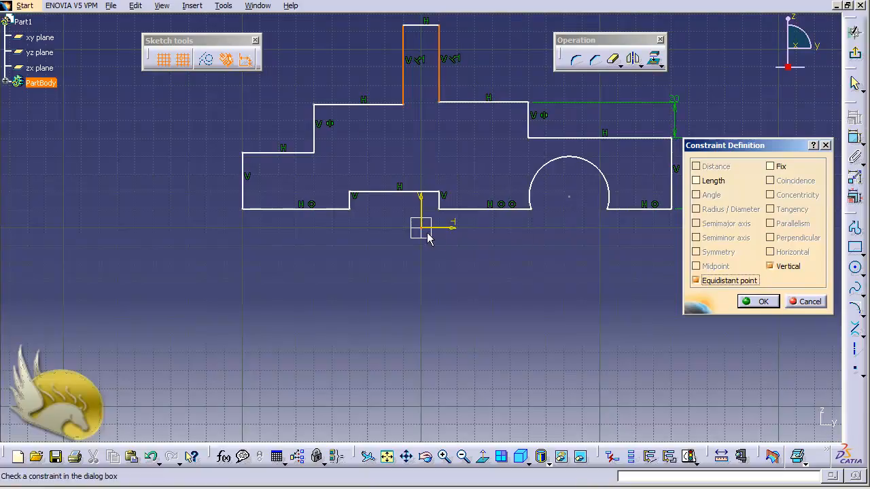
pyautogui.click(759, 301)
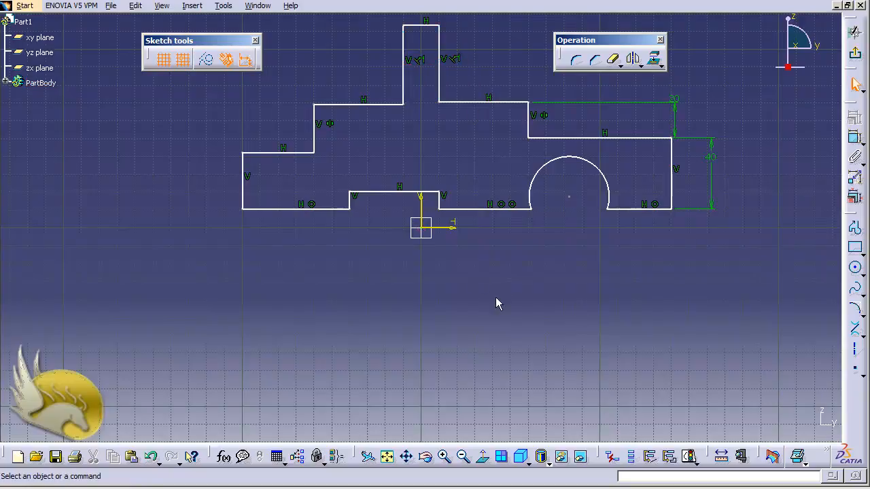
# Dimension the central tower's top edge above the profile and set its length to 40 mm
pyautogui.click(424, 26)
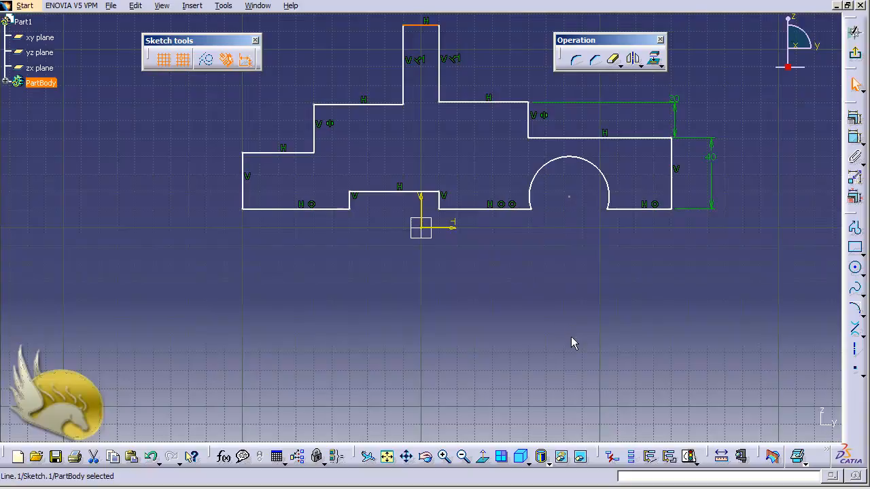
pyautogui.hotkey('ctrl', 'Down')
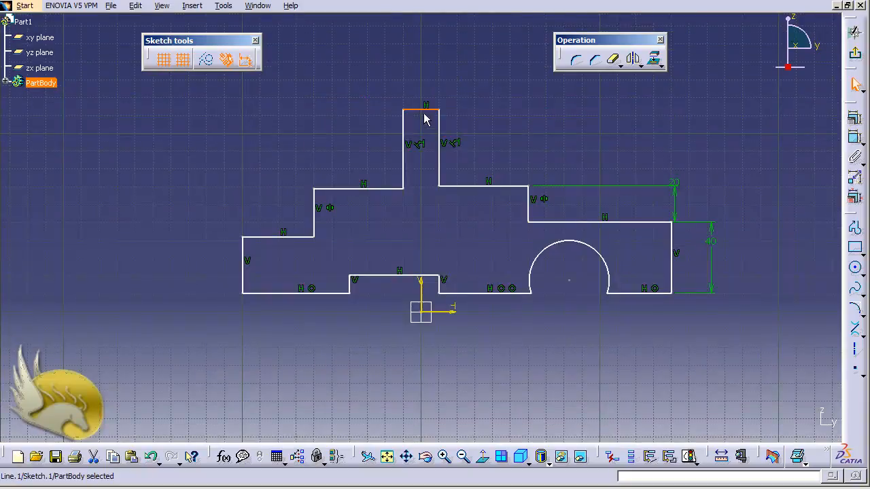
pyautogui.click(855, 137)
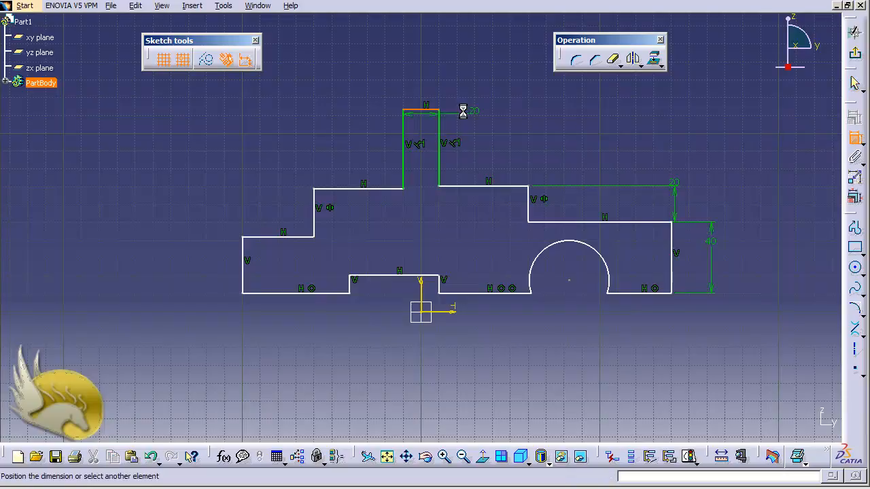
pyautogui.click(429, 88)
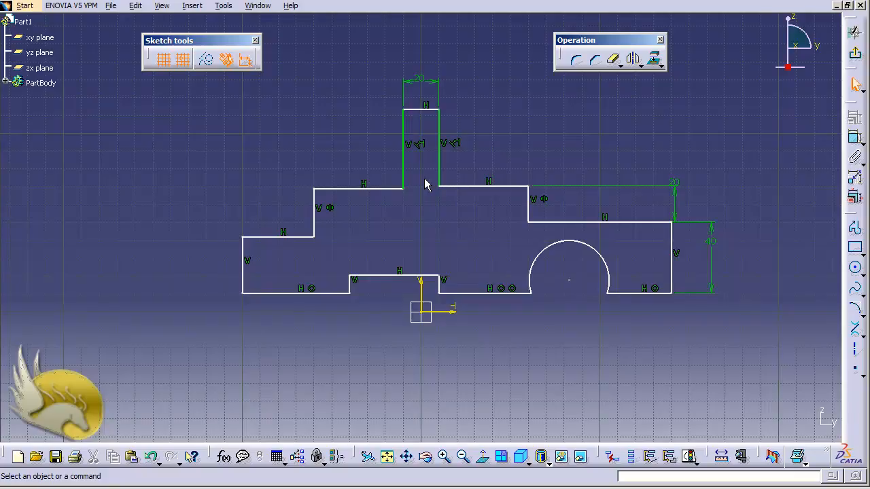
pyautogui.doubleClick(432, 81)
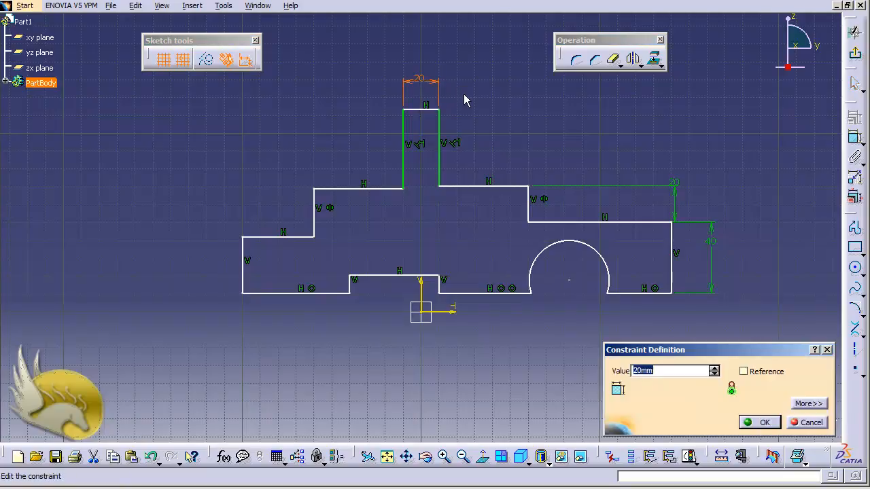
pyautogui.write('40')
pyautogui.press('Return')
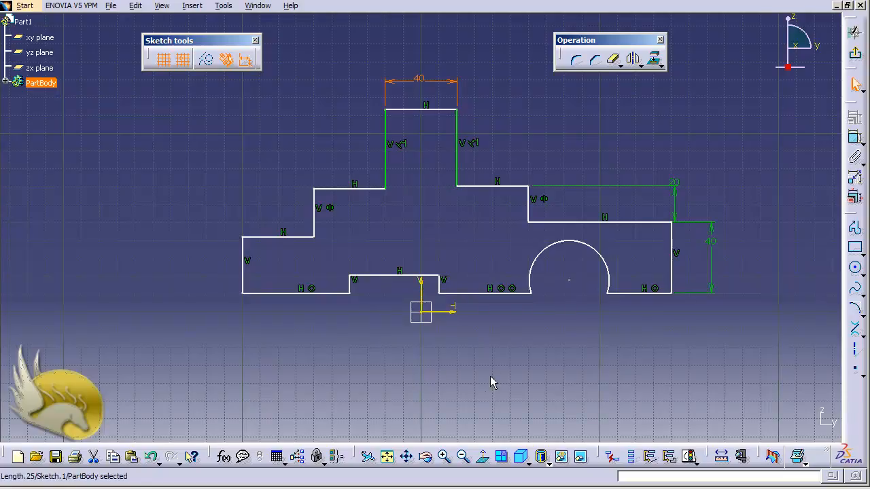
# Make the arched cutout's centre point coincident with the sketch's horizontal axis
pyautogui.click(569, 280)
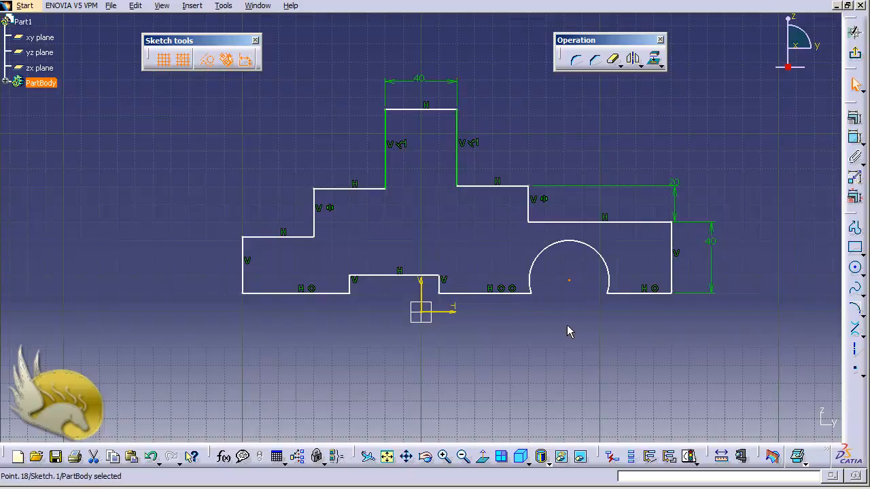
pyautogui.keyDown('ctrl'); pyautogui.click(453, 314); pyautogui.keyUp('ctrl')
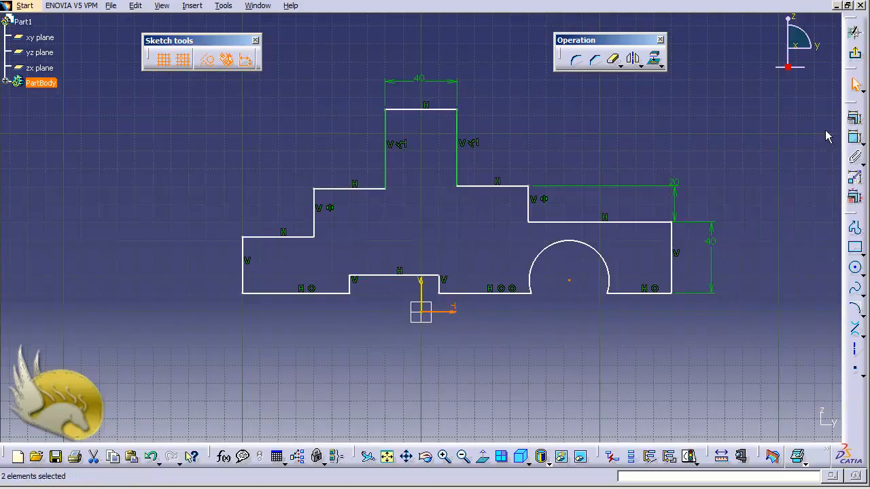
pyautogui.click(854, 117)
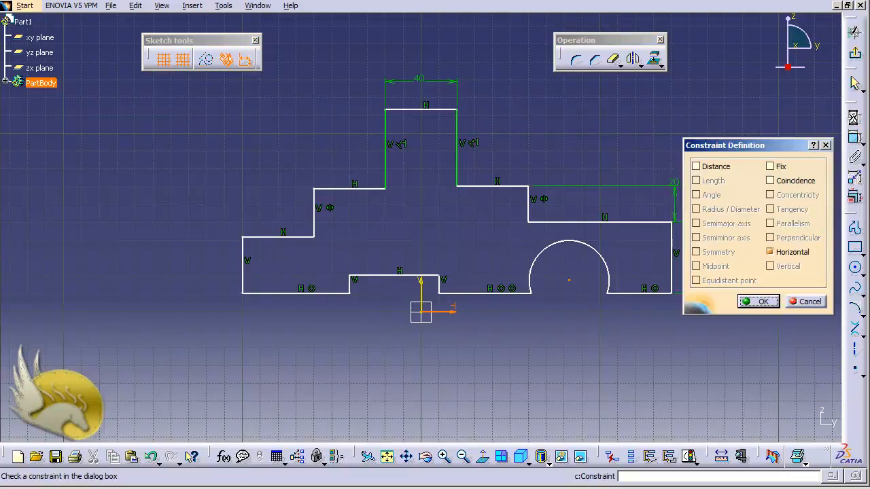
pyautogui.click(794, 182)
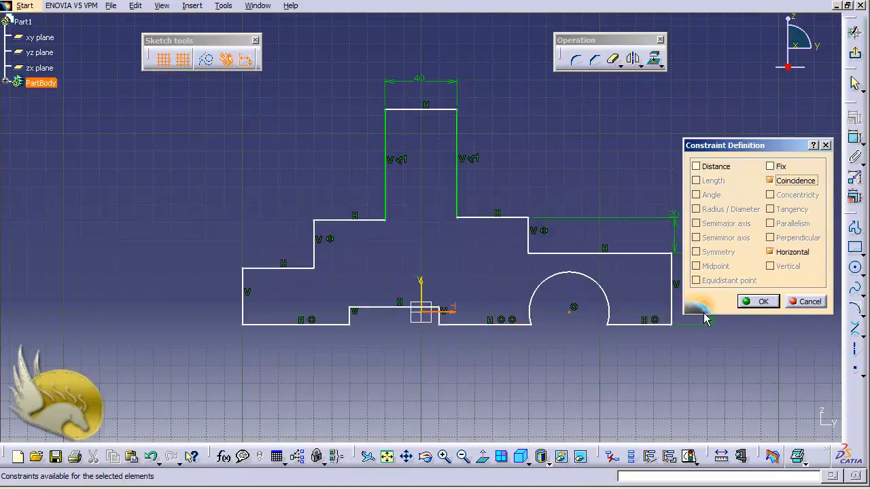
pyautogui.click(753, 299)
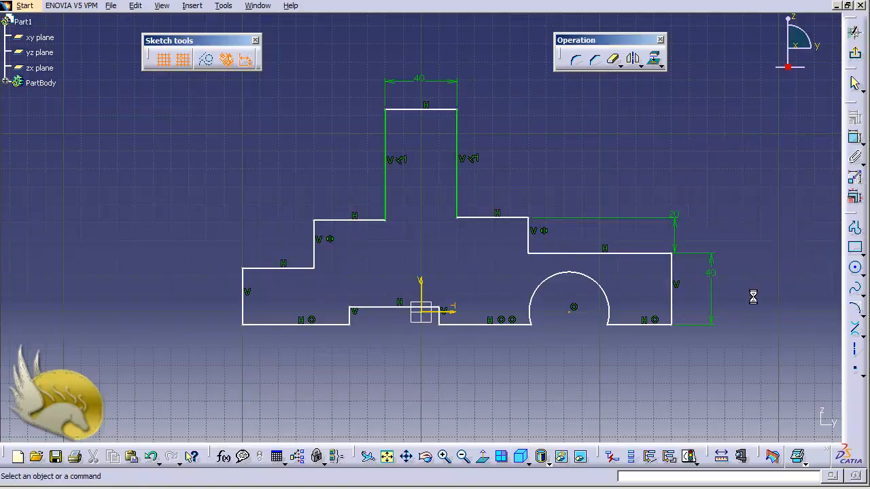
# Add a radius dimension to the arched cutout and set it to 20 mm
pyautogui.click(855, 140)
pyautogui.click(607, 299)
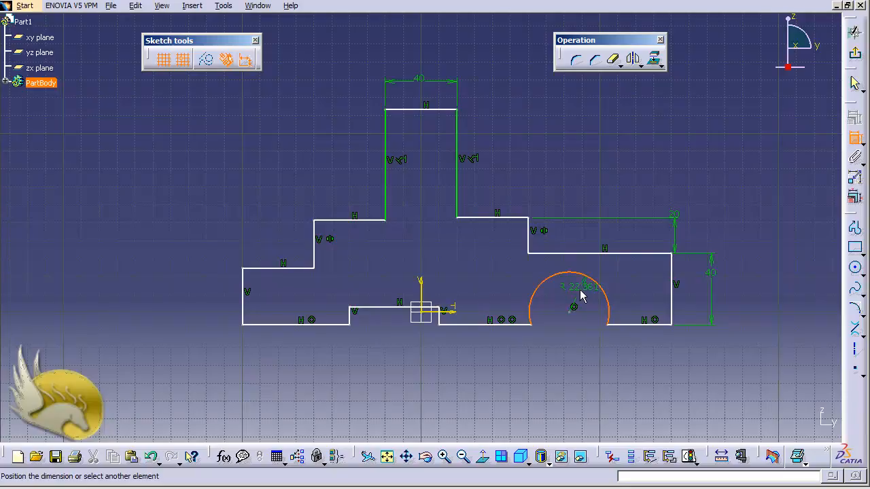
pyautogui.click(581, 295)
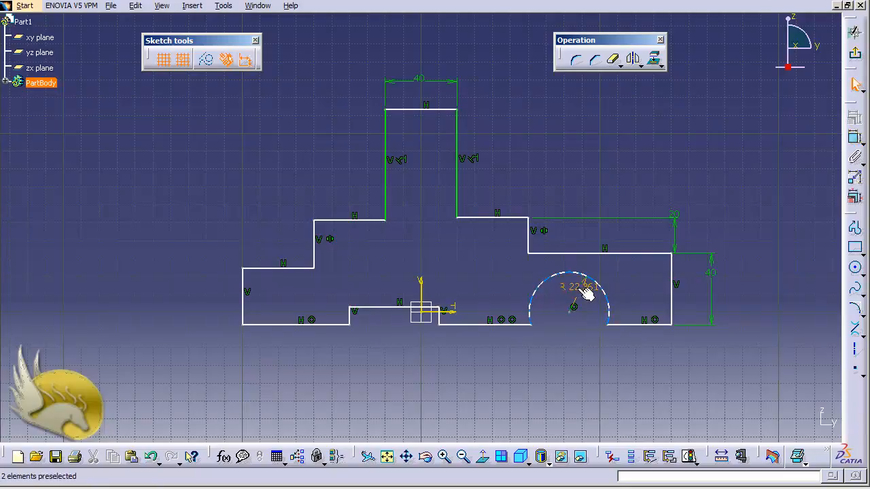
pyautogui.doubleClick(584, 291)
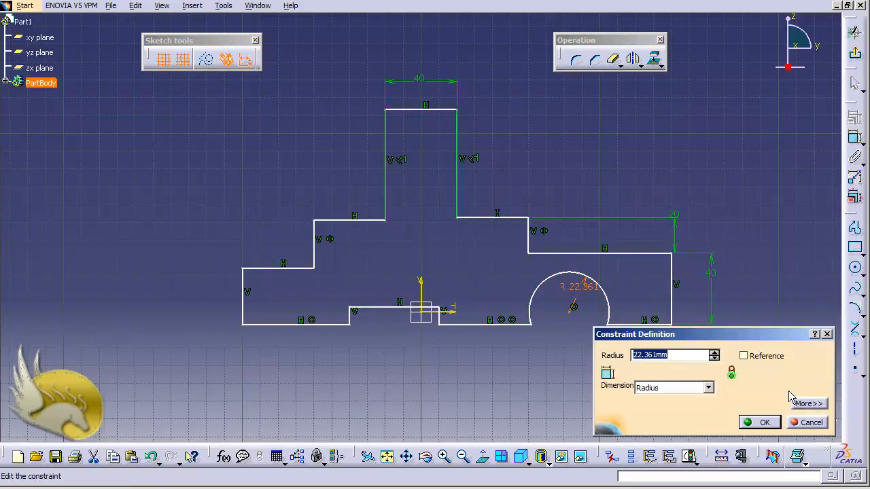
pyautogui.write('20')
pyautogui.press('Return')
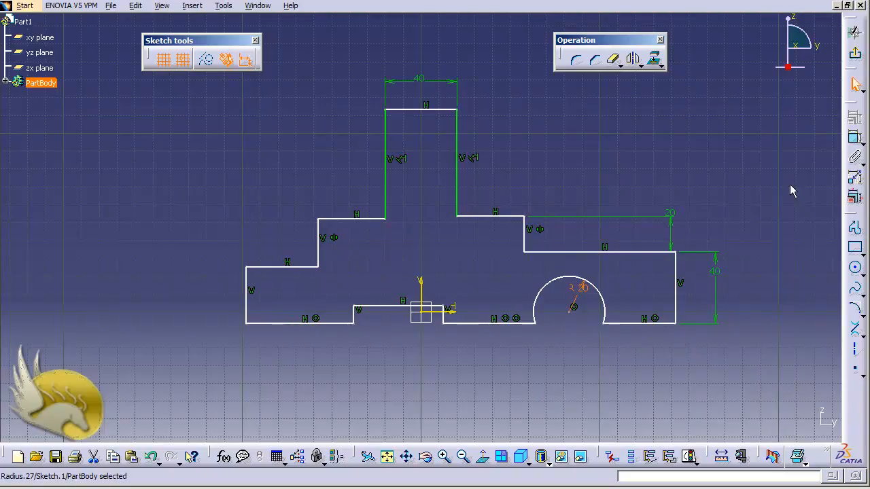
# Dimension the height of the bottom notch's right side line
pyautogui.click(855, 140)
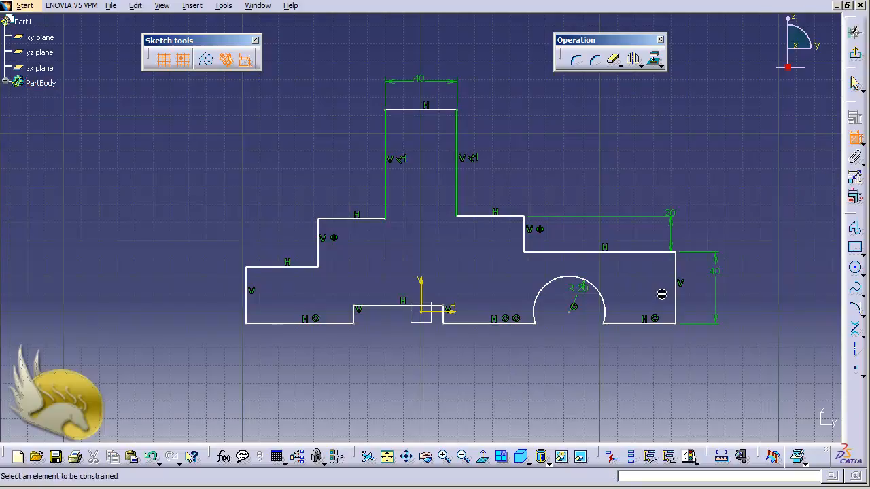
pyautogui.click(446, 321)
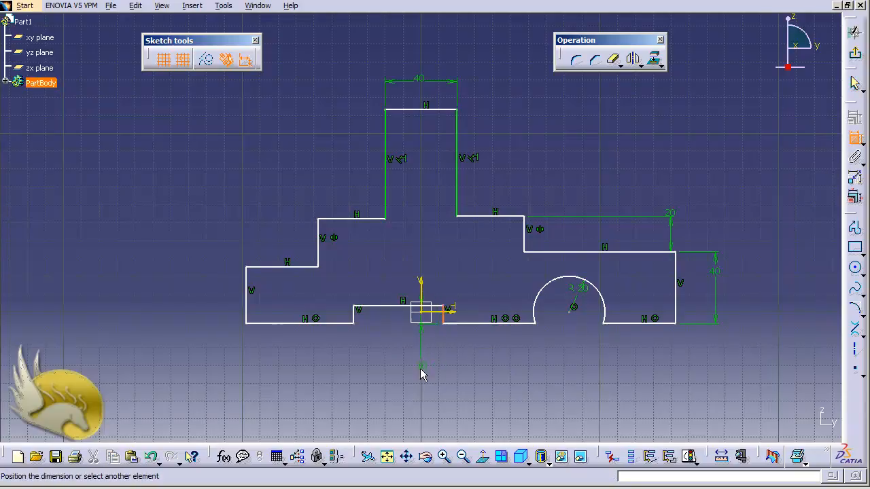
pyautogui.click(469, 314)
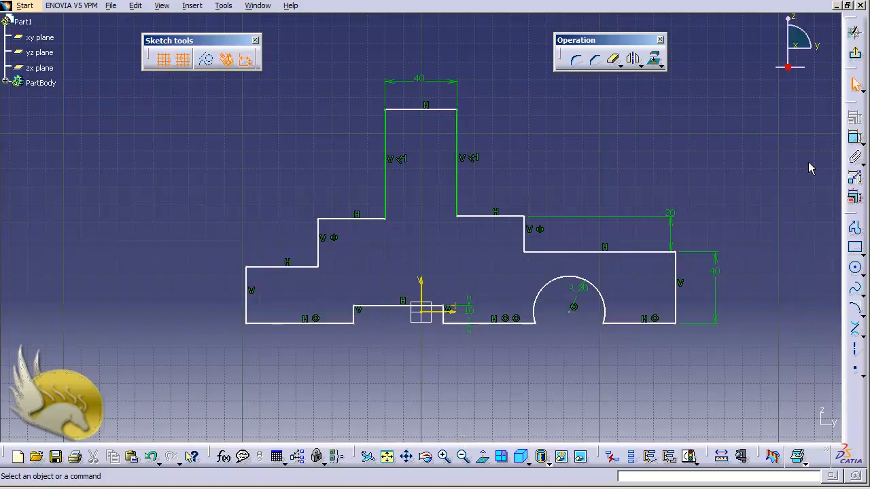
# Dimension the notch's right side from the vertical axis, set the distance to 10 mm and swap the line to the axis's left side
pyautogui.click(854, 138)
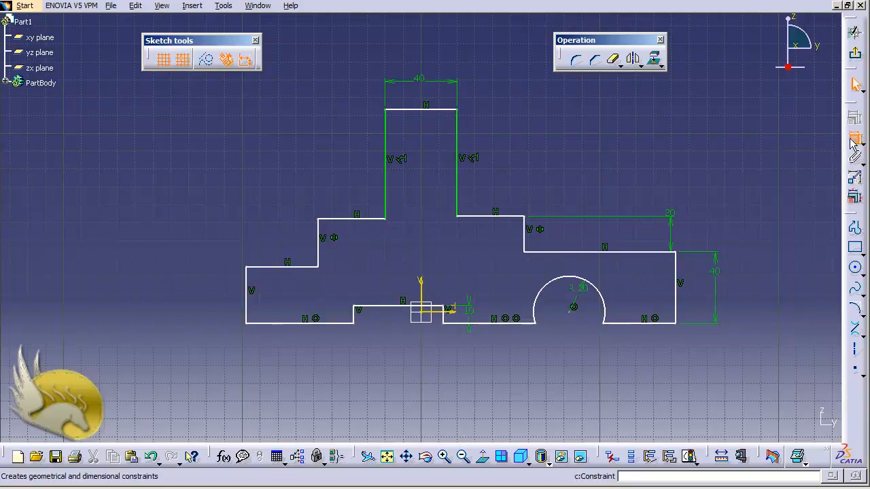
pyautogui.click(450, 318)
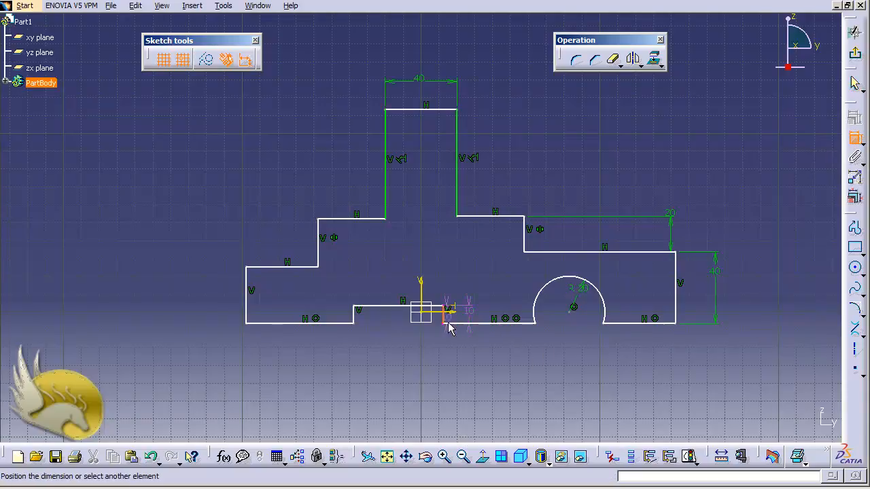
pyautogui.click(423, 284)
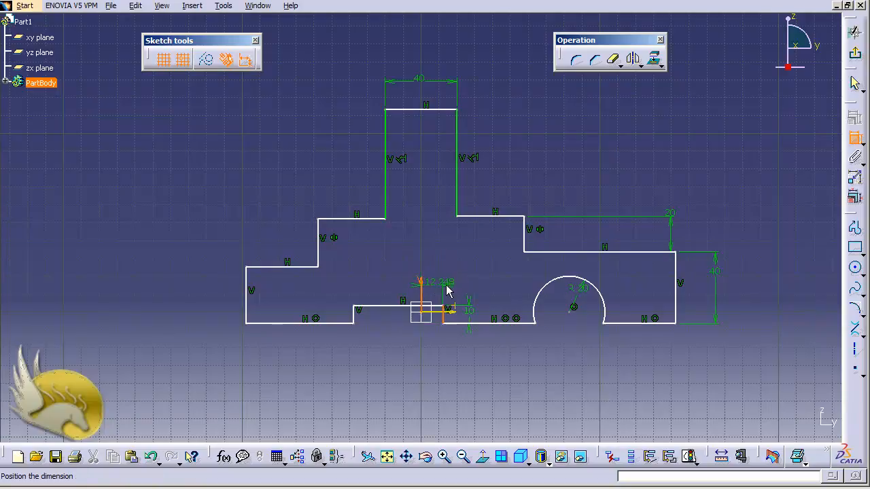
pyautogui.click(437, 265)
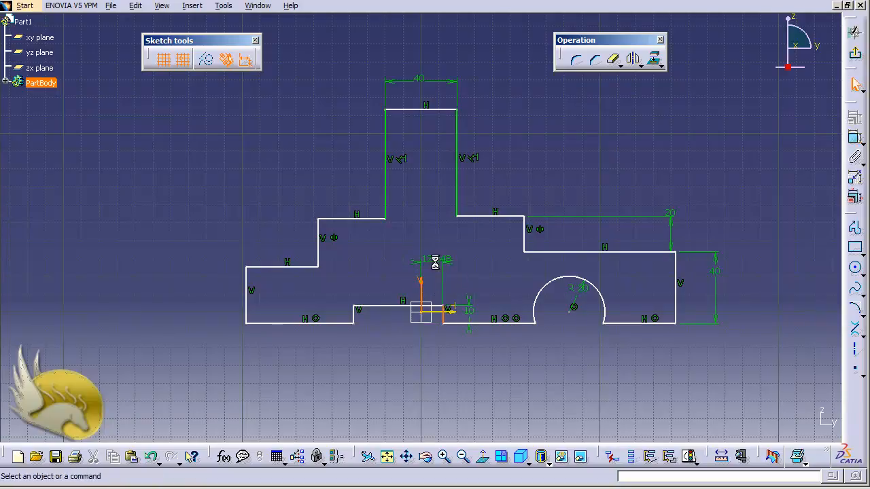
pyautogui.doubleClick(445, 264)
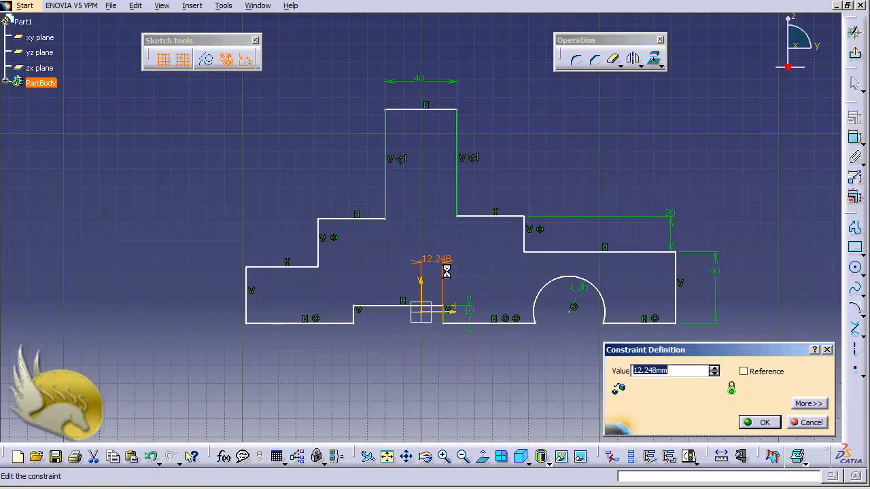
pyautogui.write('10')
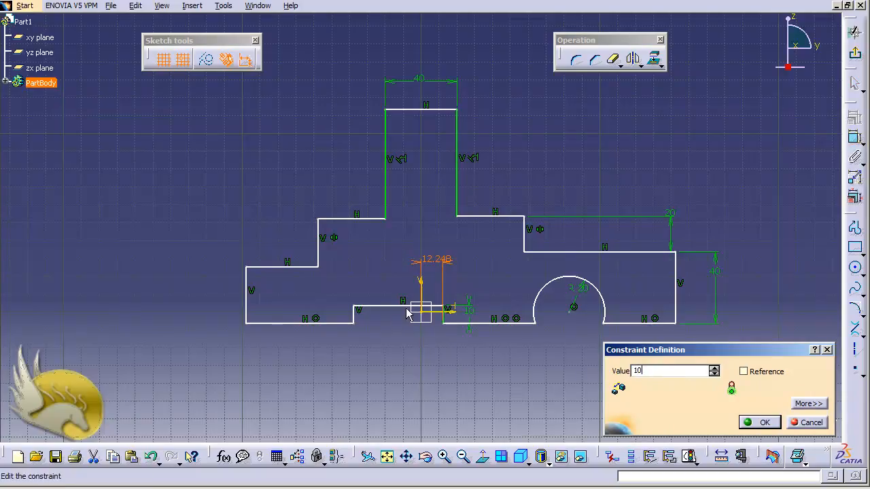
pyautogui.click(819, 405)
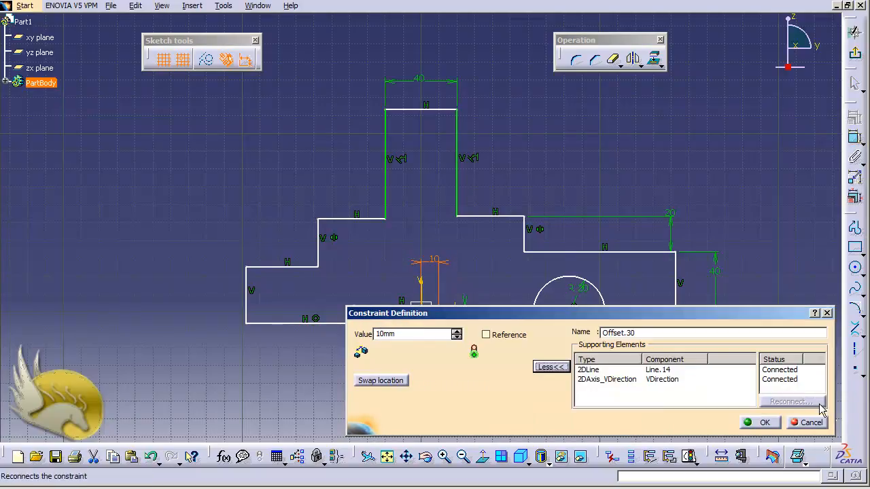
pyautogui.click(401, 384)
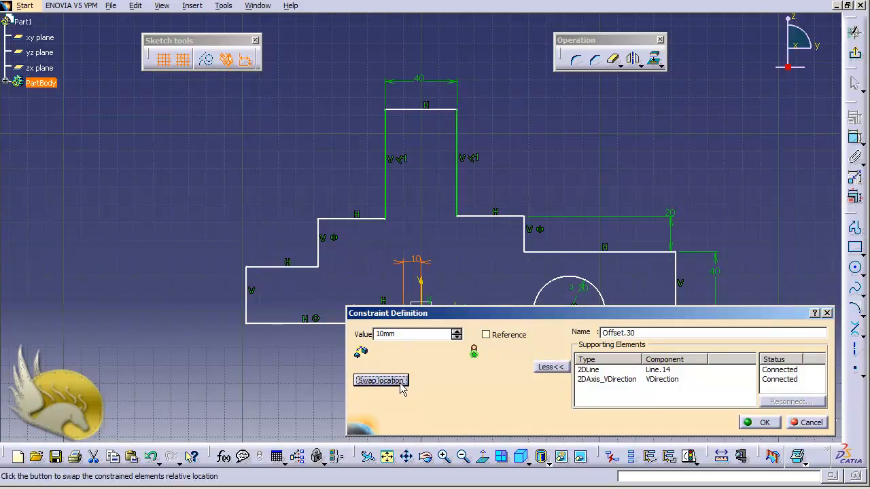
pyautogui.click(751, 423)
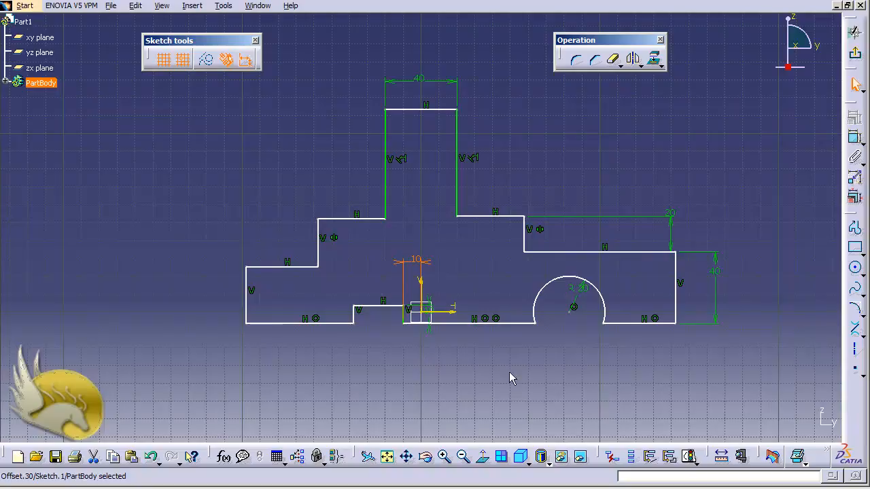
# Dimension the bottom notch's horizontal top line and set its length to 25 mm
pyautogui.click(375, 312)
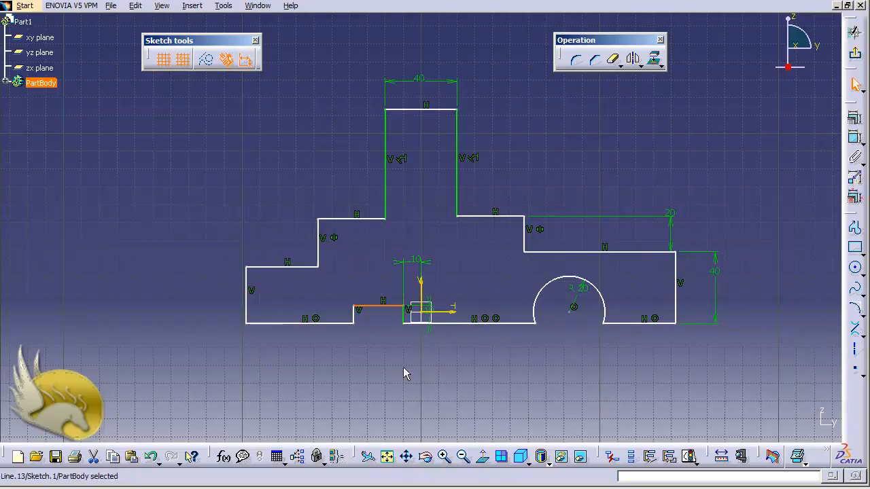
pyautogui.click(855, 138)
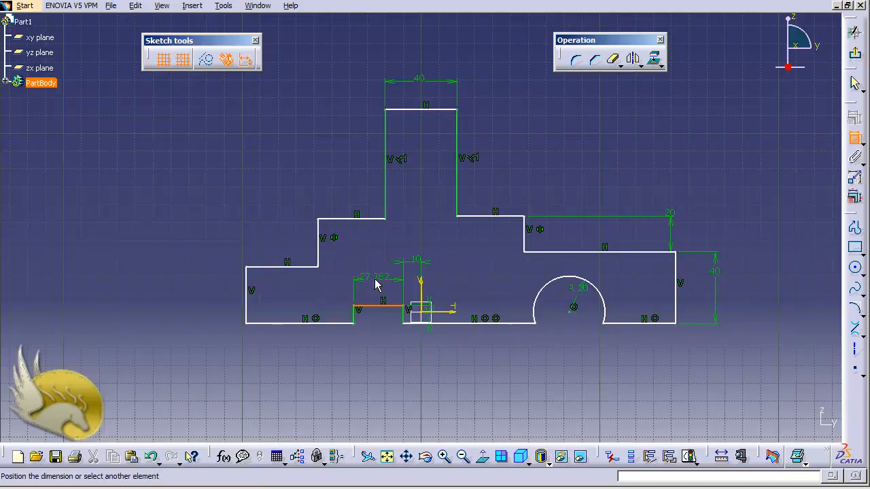
pyautogui.click(381, 281)
pyautogui.doubleClick(384, 282)
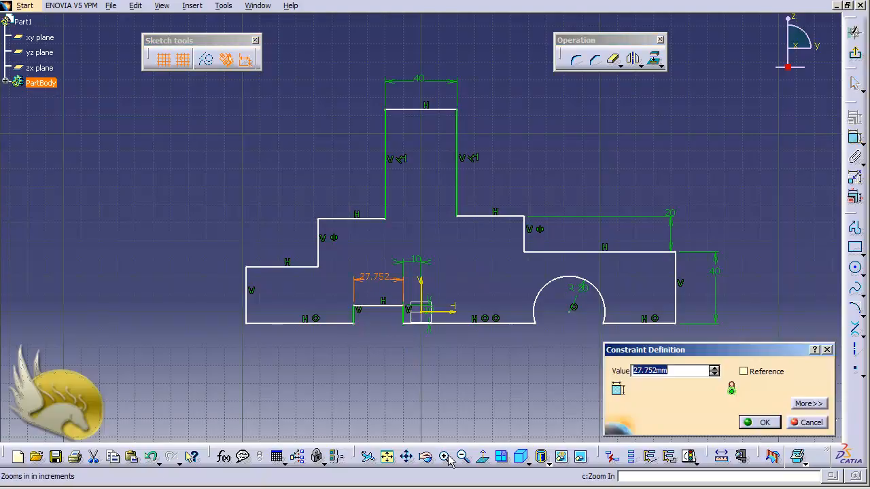
pyautogui.write('25')
pyautogui.press('Return')
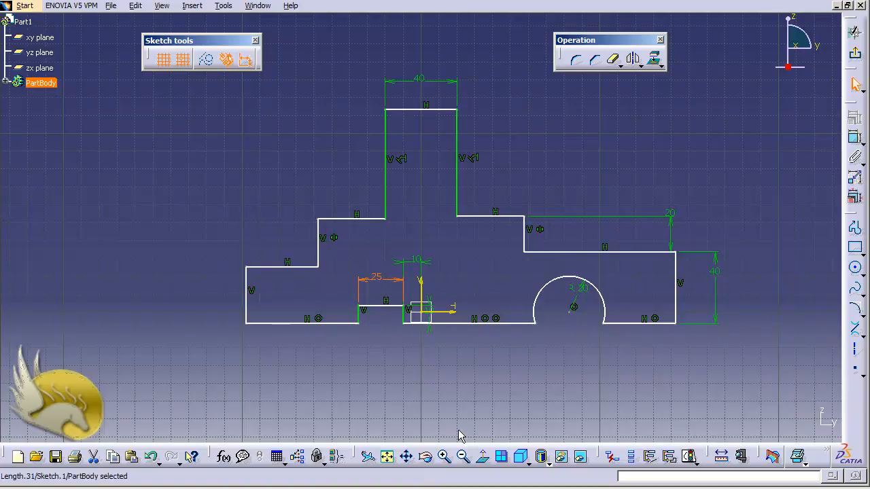
# Dimension the profile's far right vertical edge from the sketch's vertical axis and set the distance to 120 mm
pyautogui.click(676, 284)
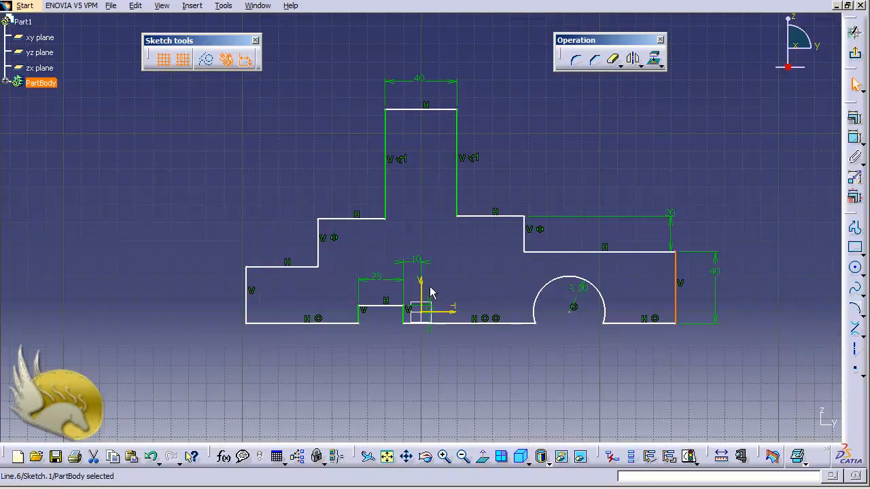
pyautogui.keyDown('ctrl'); pyautogui.click(422, 290); pyautogui.keyUp('ctrl')
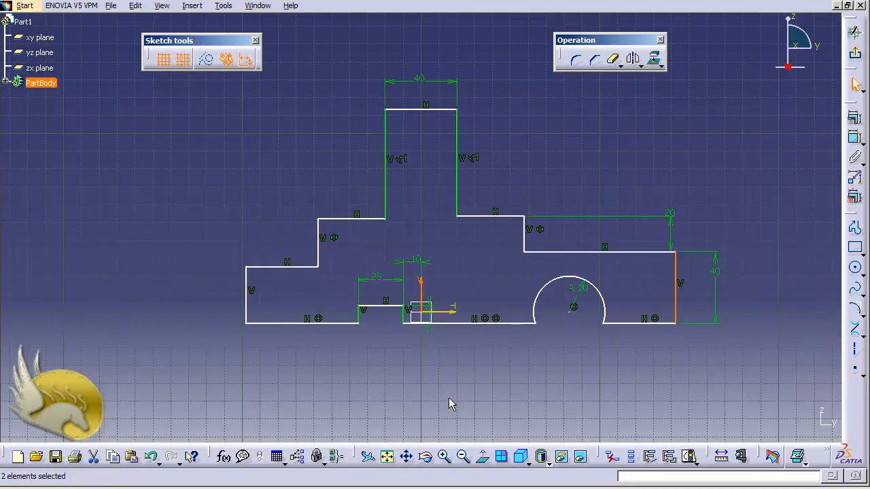
pyautogui.click(855, 138)
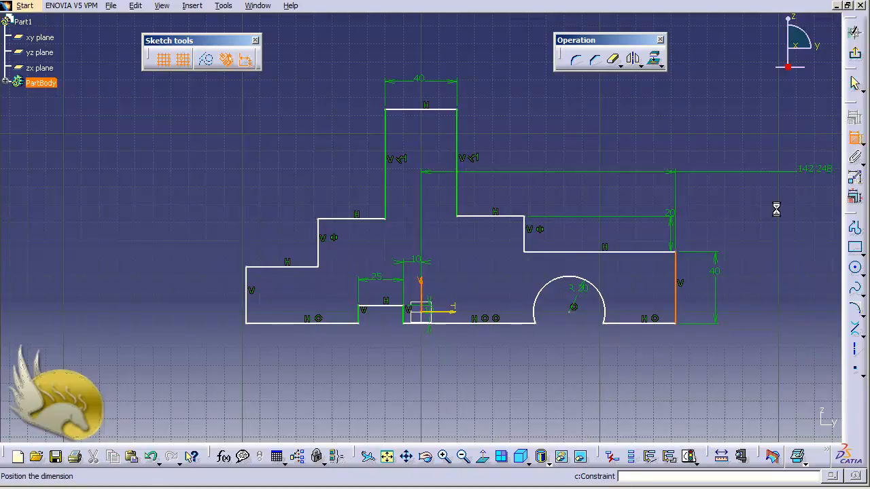
pyautogui.click(556, 361)
pyautogui.doubleClick(564, 357)
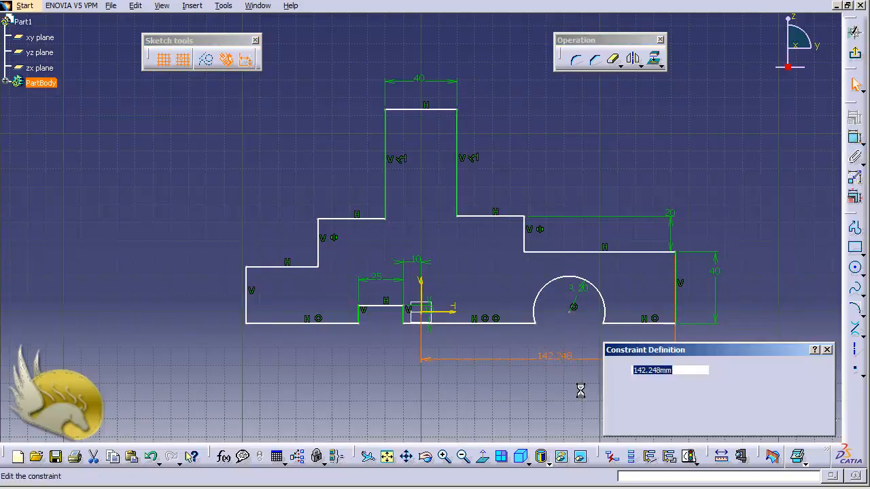
pyautogui.write('120')
pyautogui.press('Return')
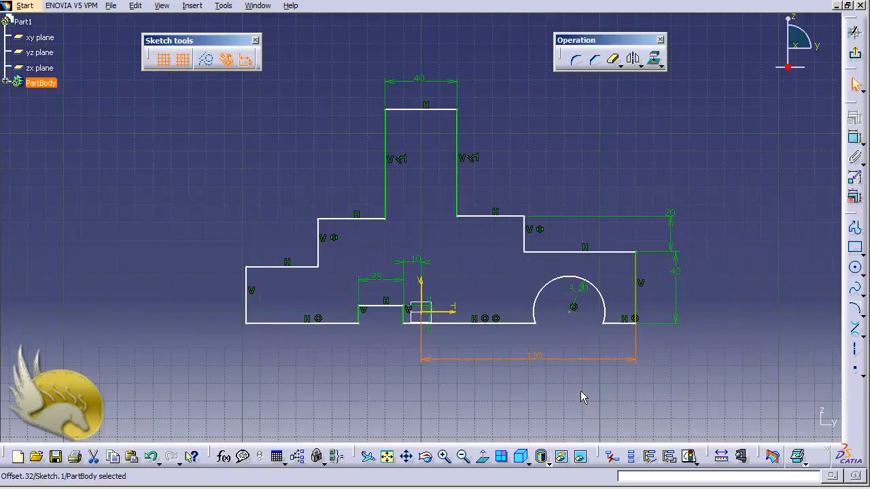
pyautogui.click(581, 398)
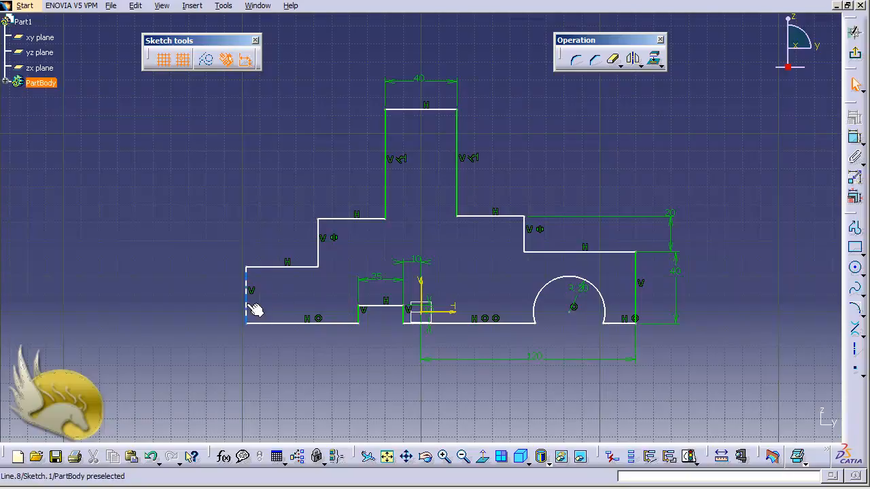
# Make the profile's outermost left and right vertical edges symmetric about the sketch's vertical axis
pyautogui.click(253, 307)
pyautogui.keyDown('ctrl'); pyautogui.click(635, 300); pyautogui.keyUp('ctrl')
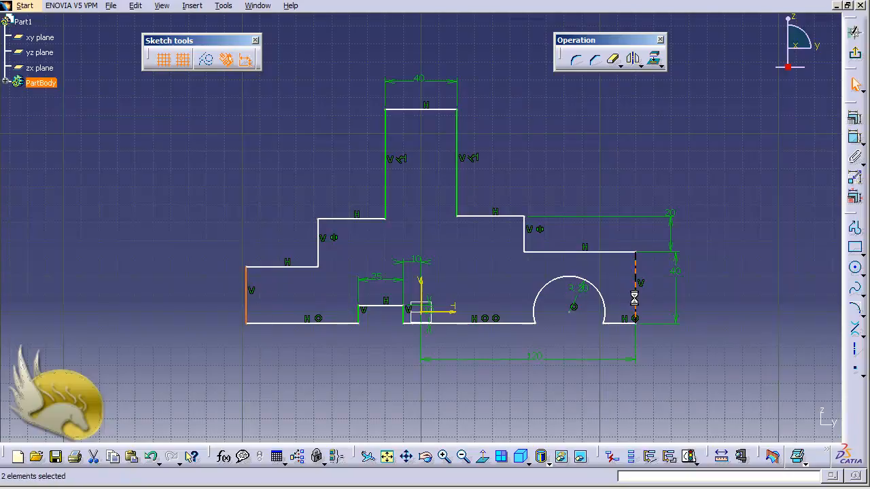
pyautogui.keyDown('ctrl'); pyautogui.click(422, 289); pyautogui.keyUp('ctrl')
pyautogui.click(854, 121)
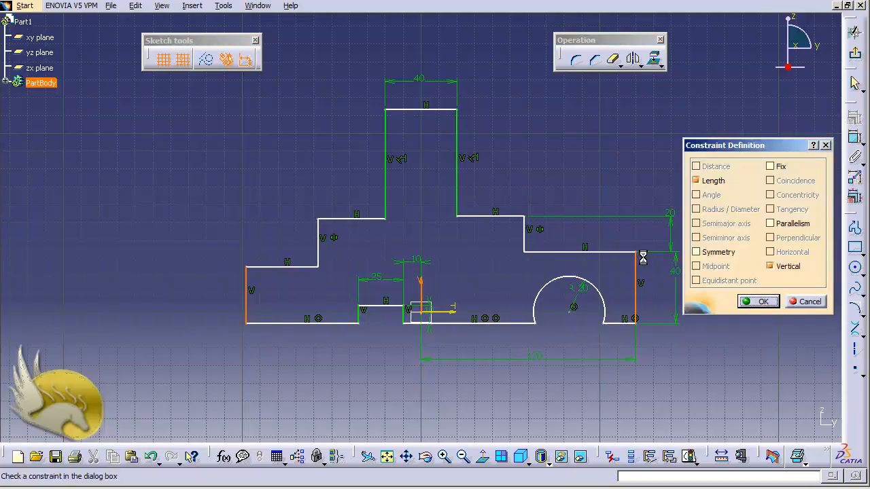
pyautogui.click(697, 253)
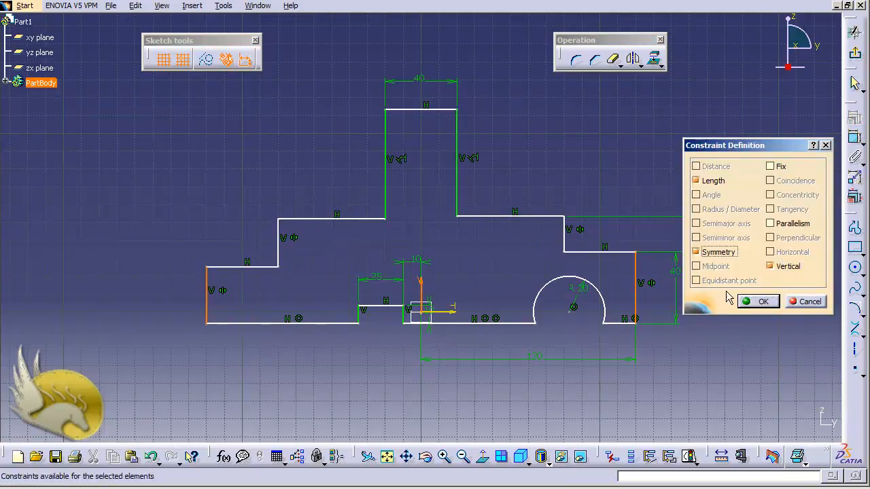
pyautogui.click(748, 303)
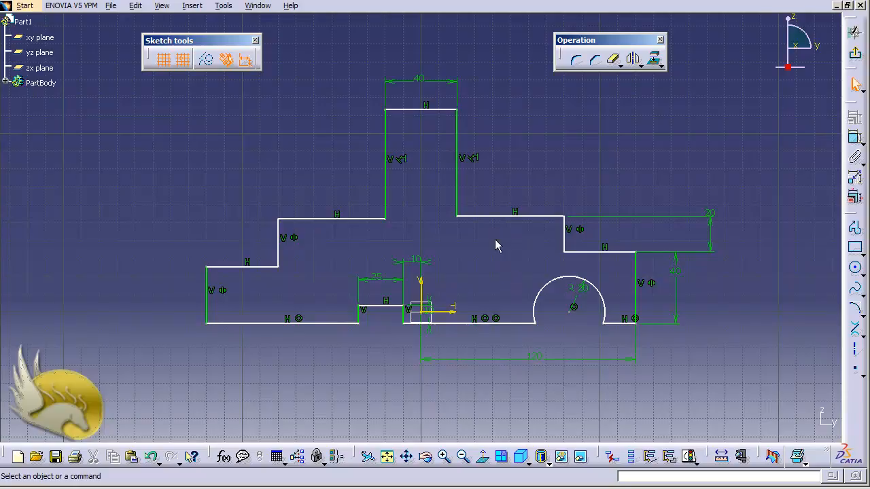
# Make the two upper shoulder lines on either side of the tower coincident
pyautogui.click(493, 216)
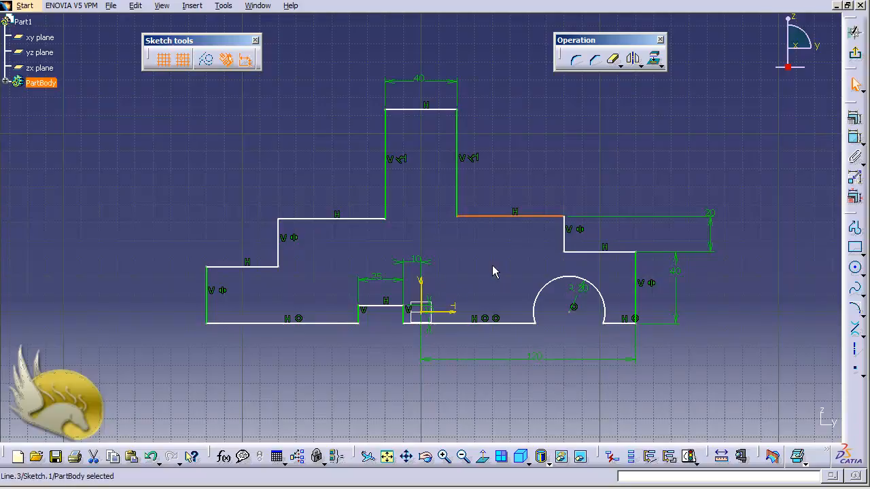
pyautogui.keyDown('ctrl'); pyautogui.click(353, 219); pyautogui.keyUp('ctrl')
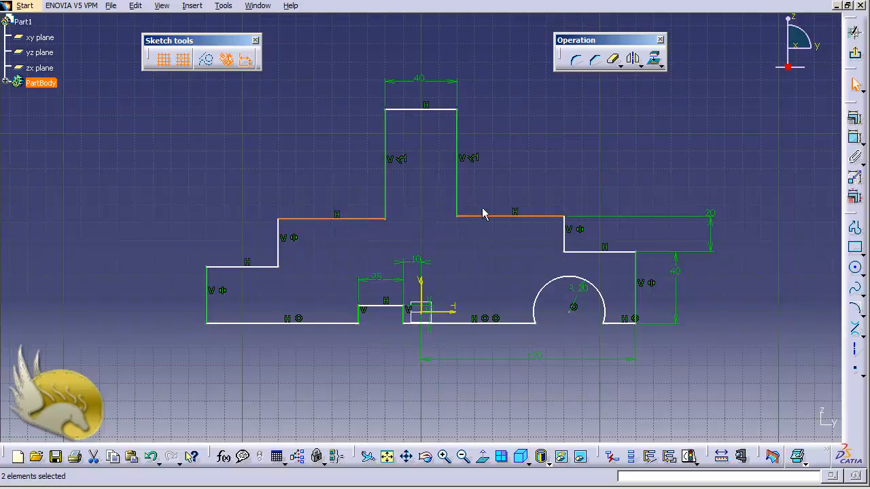
pyautogui.click(853, 119)
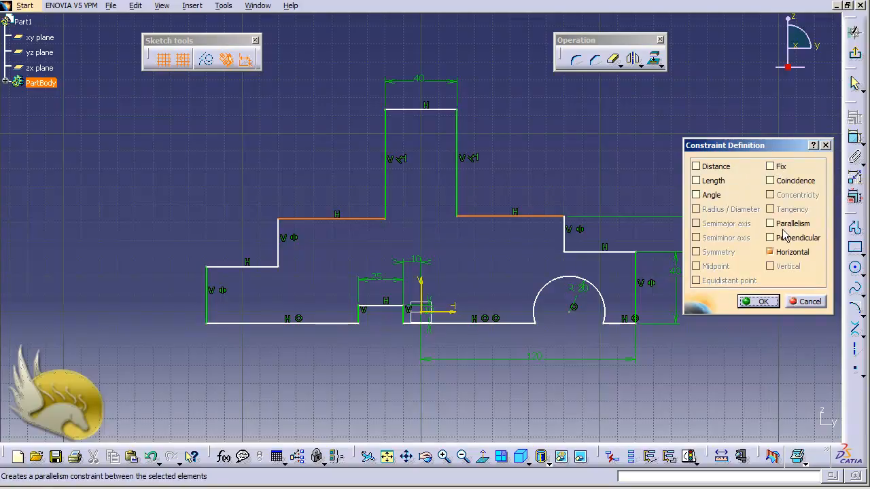
pyautogui.click(772, 224)
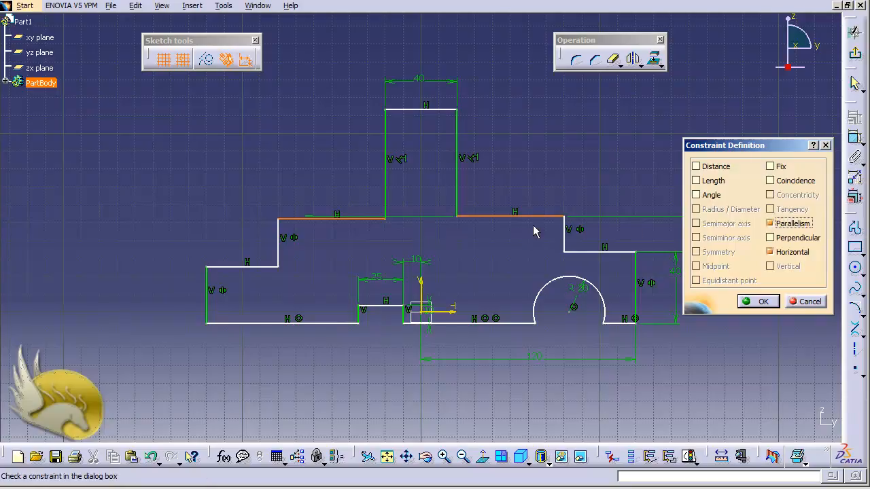
pyautogui.click(770, 225)
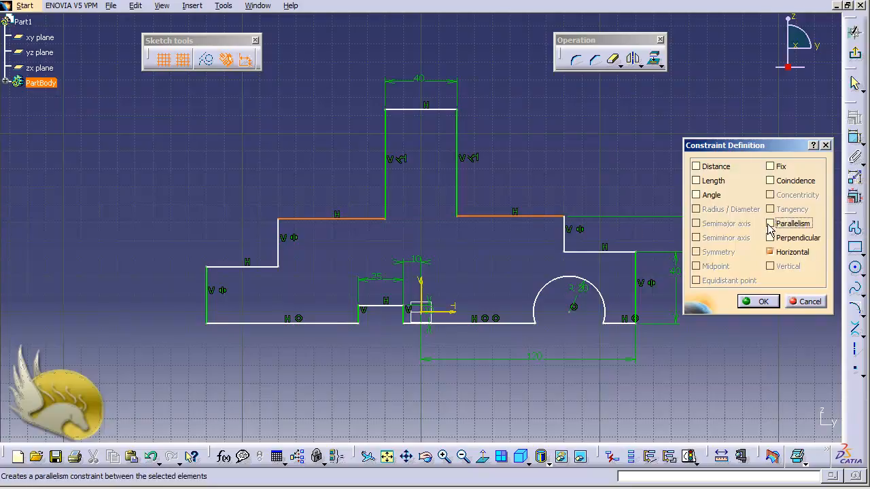
pyautogui.click(771, 182)
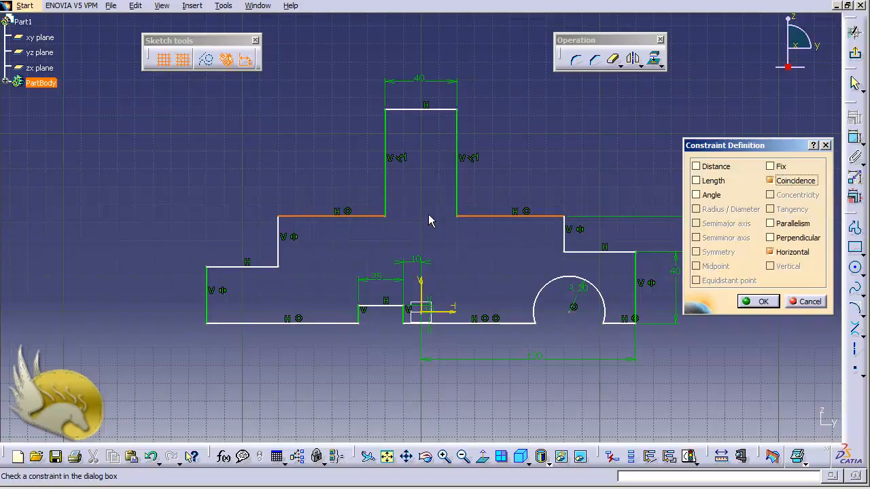
pyautogui.click(773, 300)
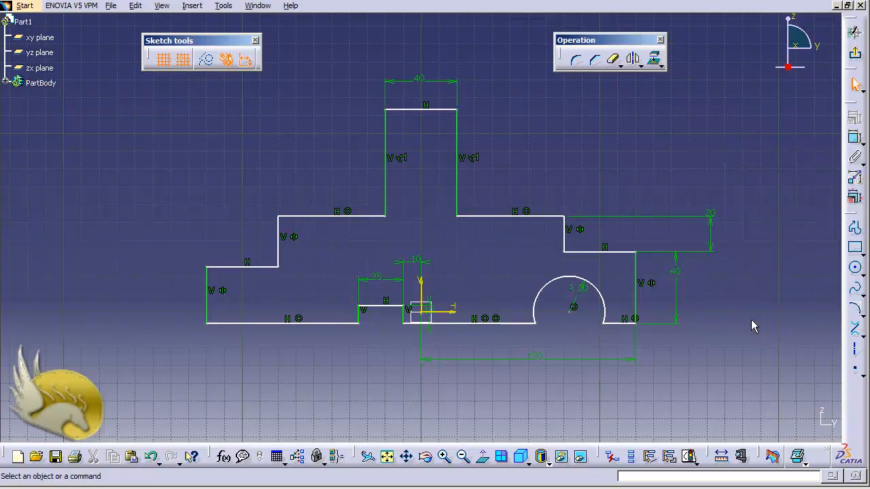
# Dimension the right upper shoulder line from the sketch's horizontal axis and set the distance to 50 mm
pyautogui.click(855, 140)
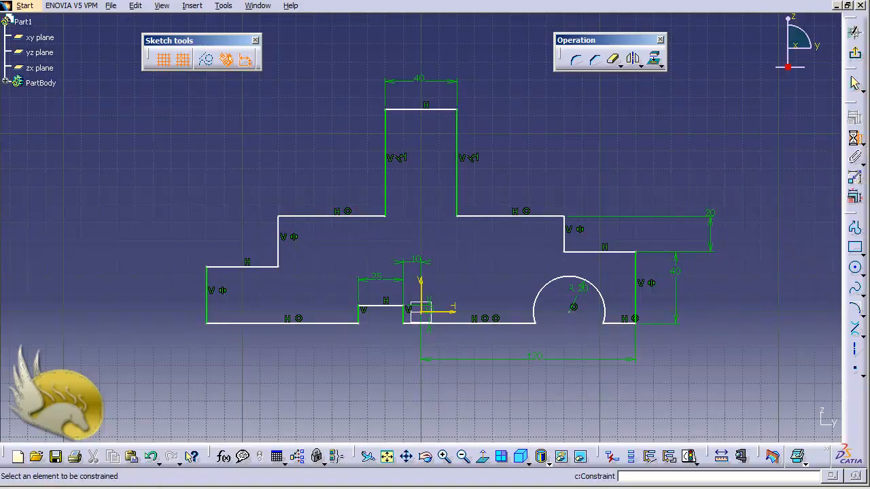
pyautogui.click(454, 316)
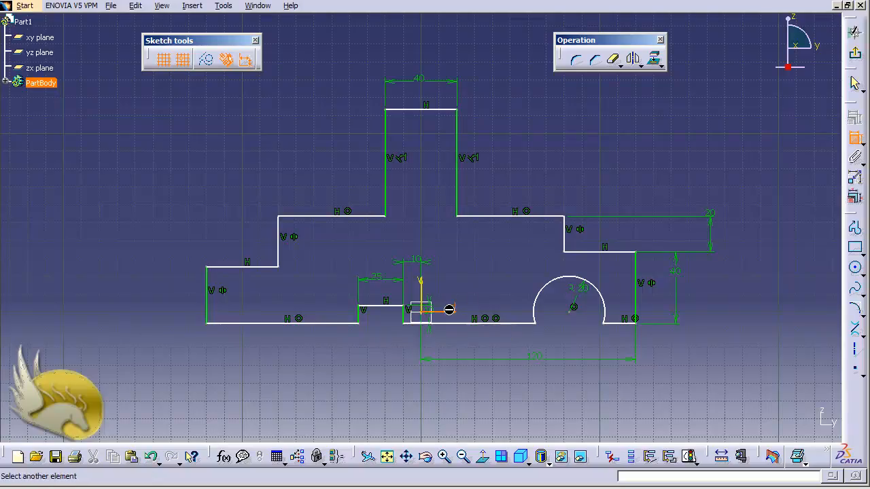
pyautogui.click(490, 219)
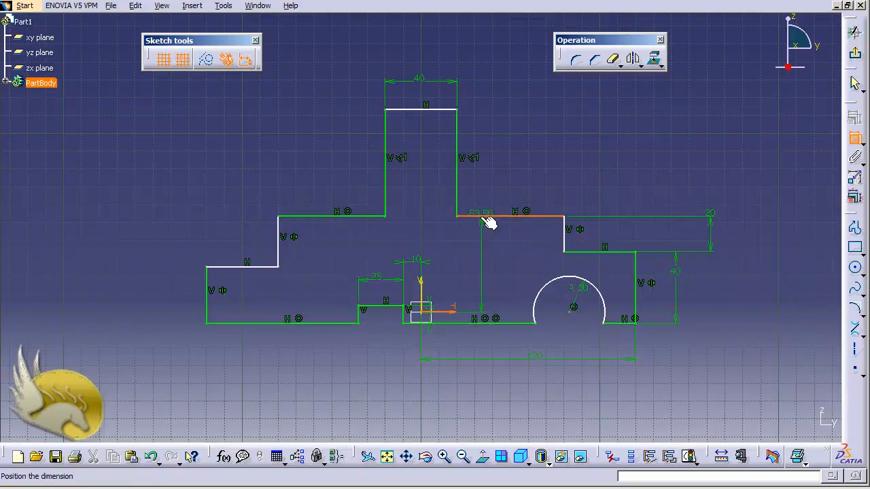
pyautogui.click(482, 237)
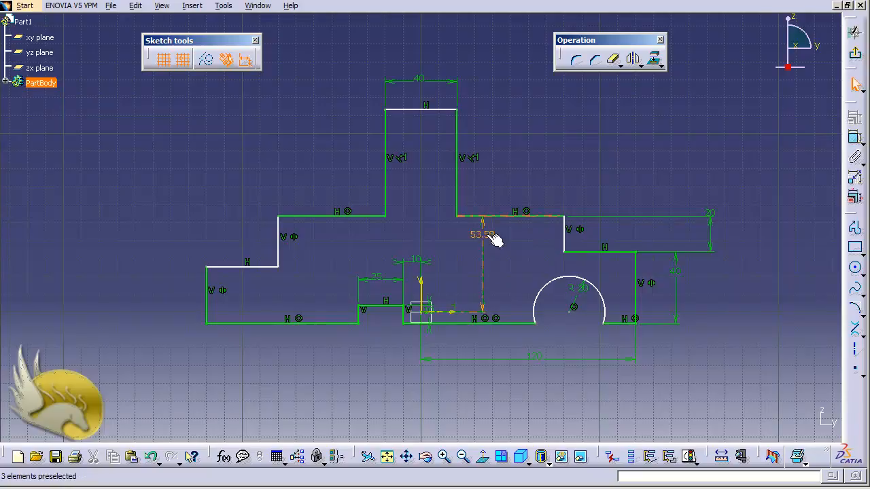
pyautogui.doubleClick(490, 240)
pyautogui.write('50')
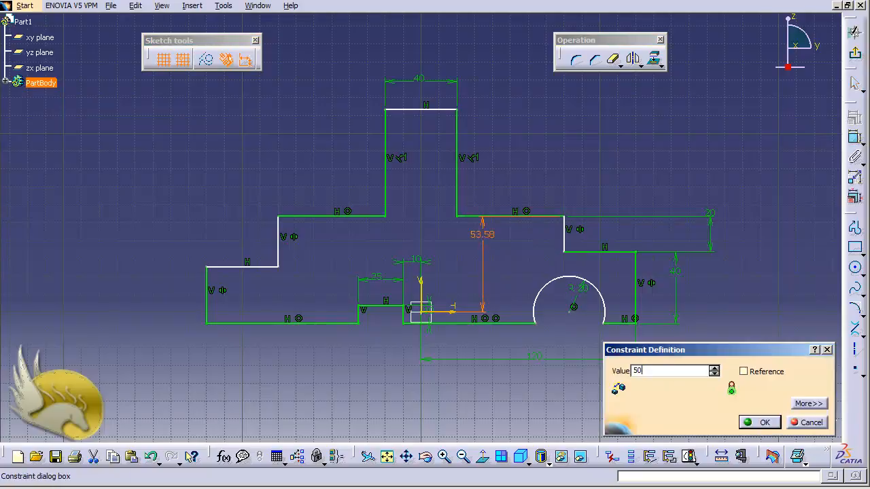
pyautogui.press('Return')
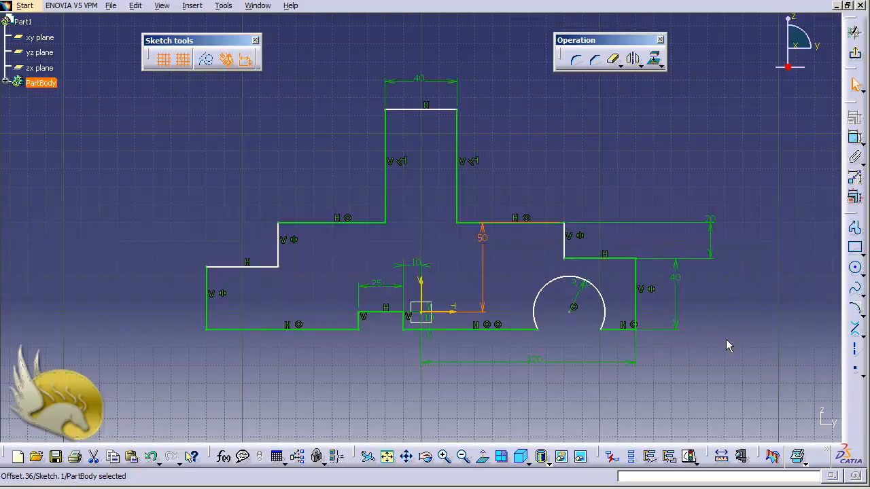
# Try to dimension the tower's top edge from the sketch's horizontal axis
pyautogui.click(855, 138)
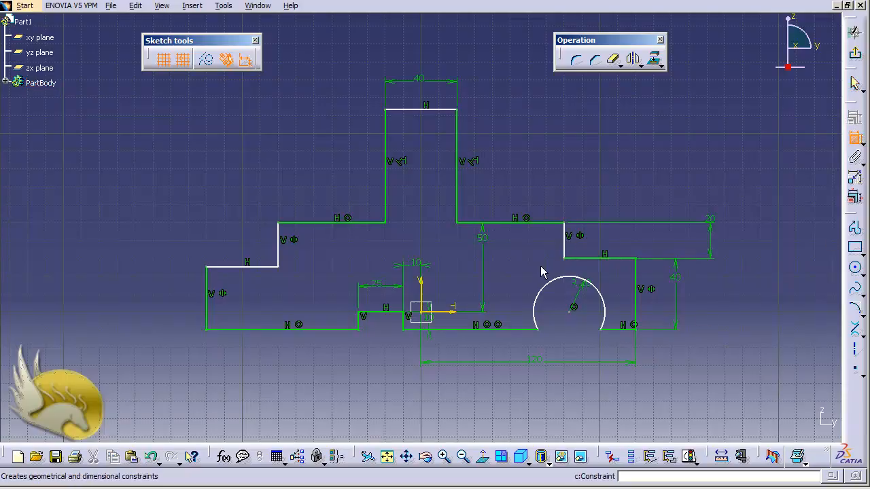
pyautogui.click(437, 110)
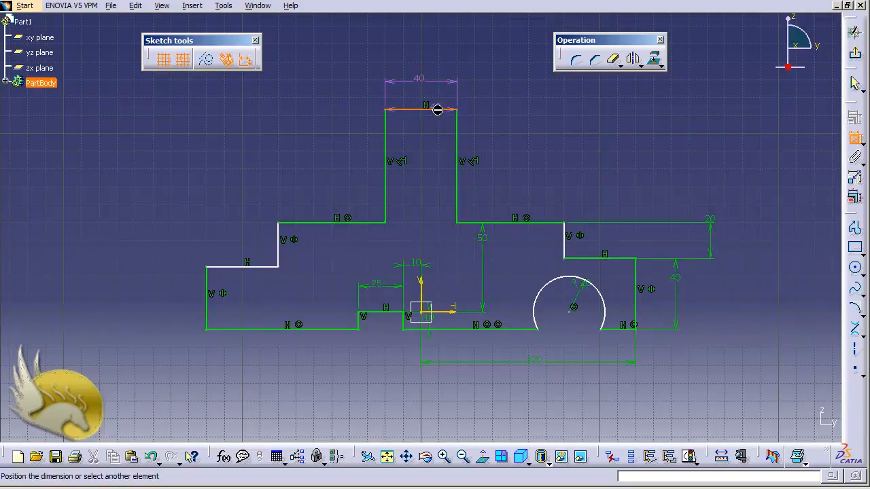
pyautogui.click(452, 305)
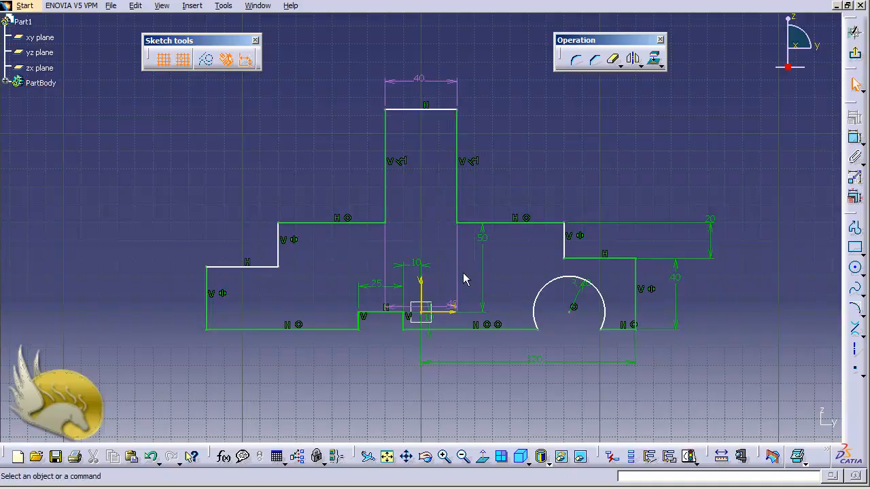
pyautogui.click(490, 303)
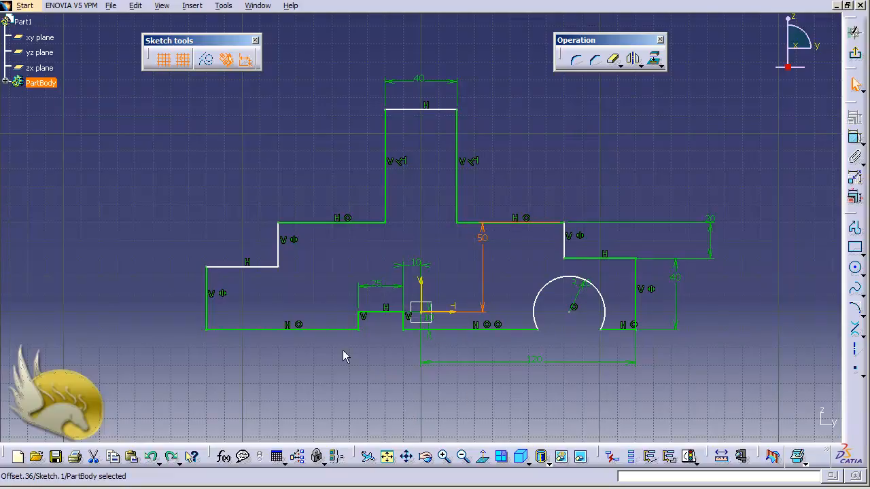
# Make the two lower shoulder lines at the profile's left and right ends coincident
pyautogui.click(264, 267)
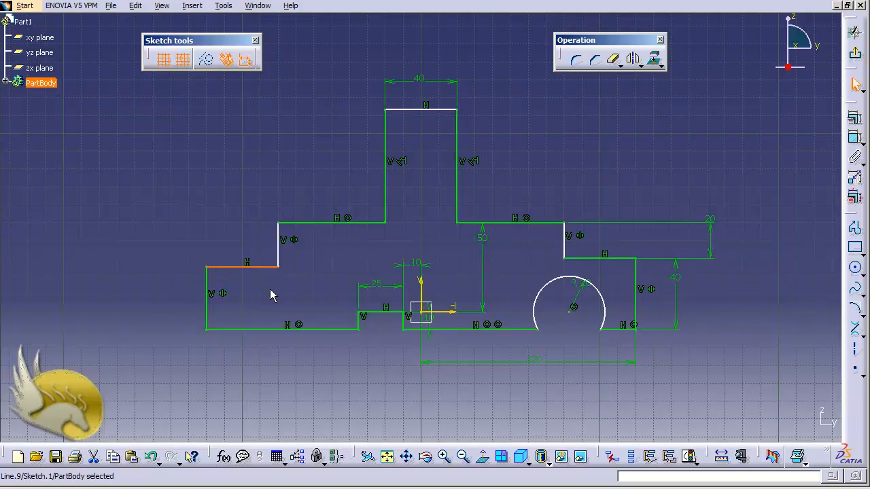
pyautogui.keyDown('ctrl'); pyautogui.click(578, 258); pyautogui.keyUp('ctrl')
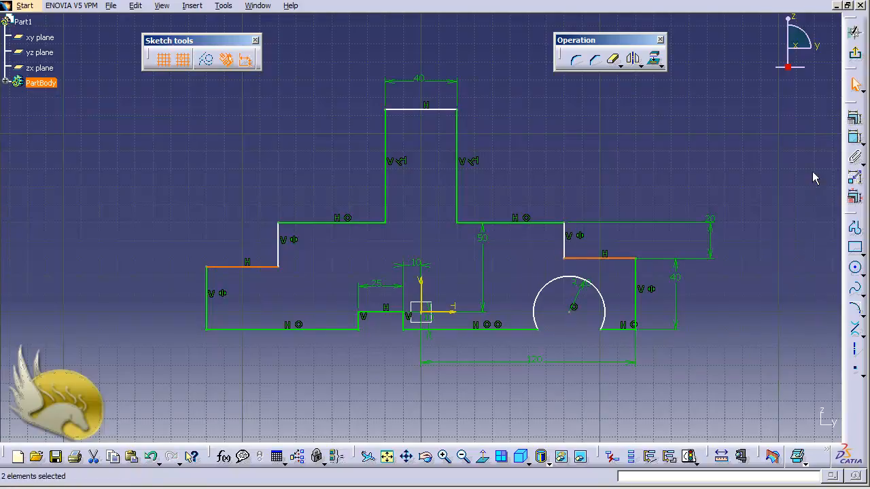
pyautogui.click(853, 120)
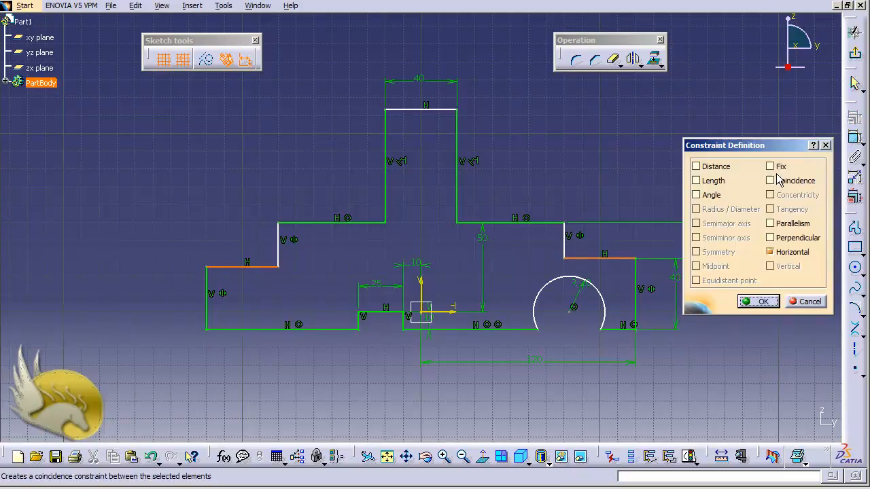
pyautogui.click(770, 181)
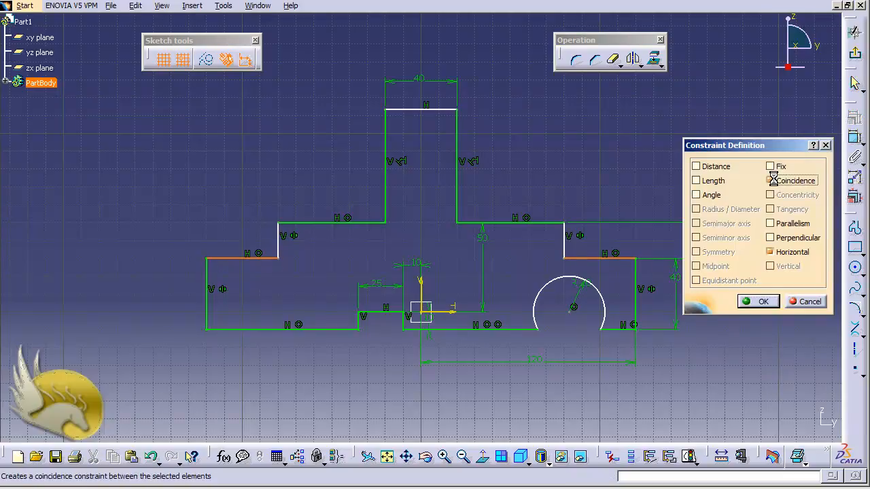
pyautogui.click(758, 301)
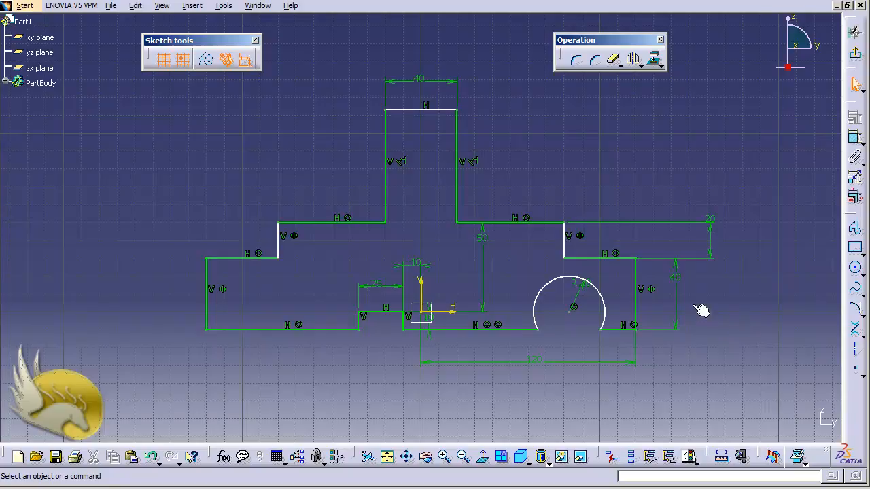
# Dimension the distance from the left step's short vertical edge, between the two shoulder levels, to the sketch's vertical axis
pyautogui.click(854, 138)
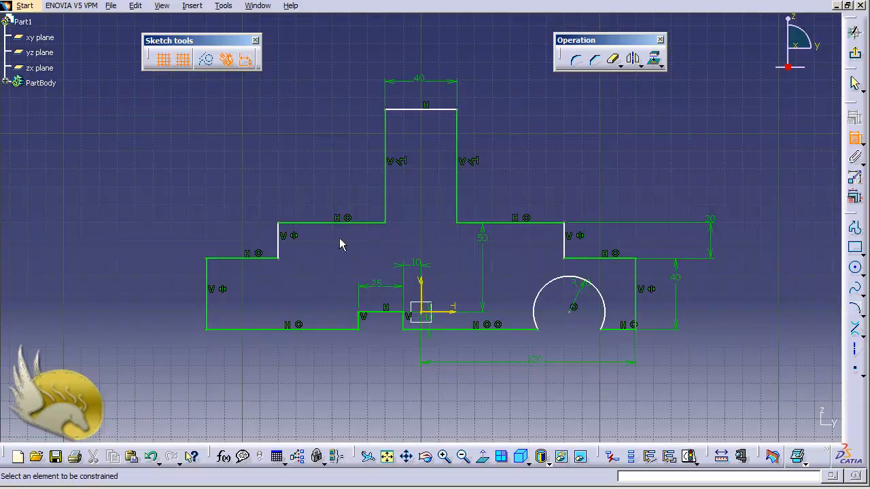
pyautogui.click(278, 250)
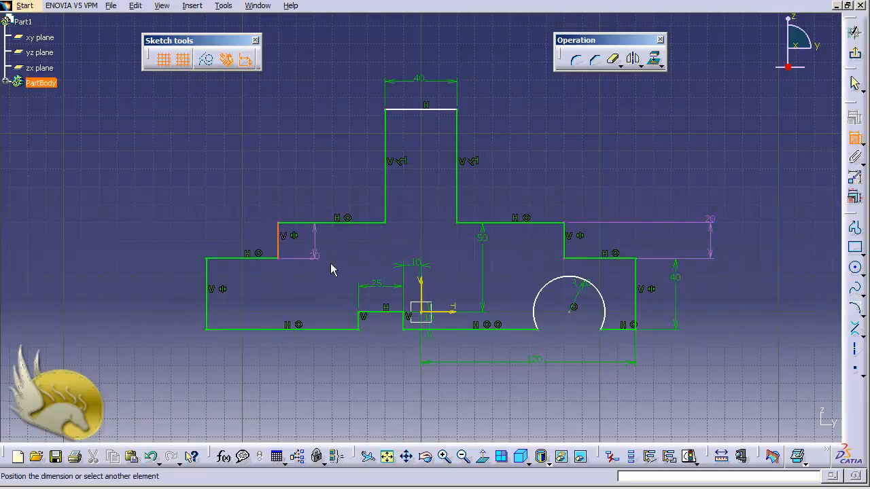
pyautogui.click(420, 289)
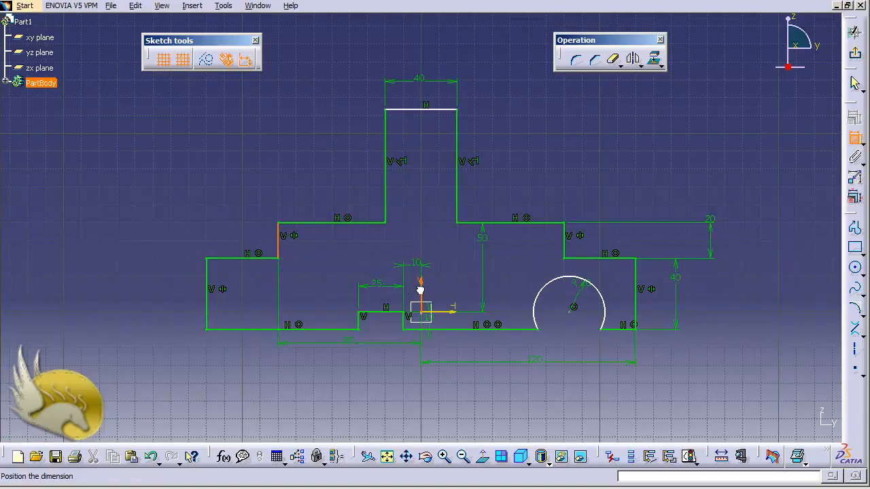
pyautogui.click(364, 243)
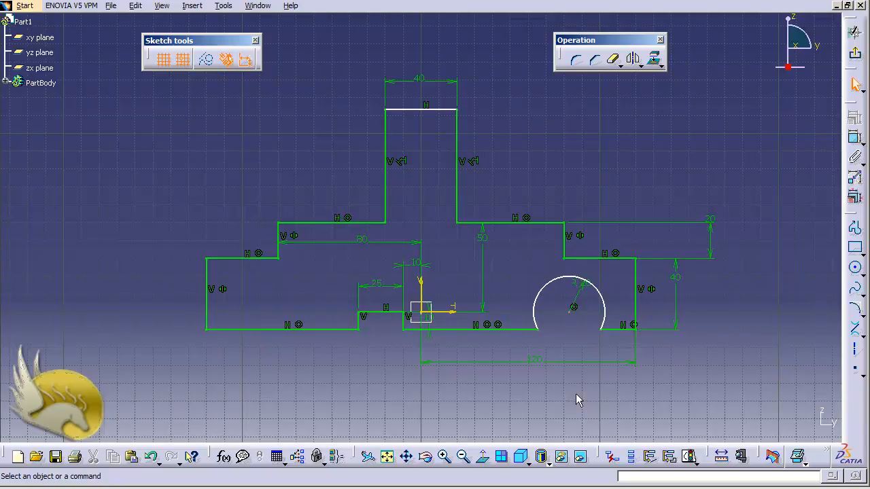
# Dimension the arched cutout's centre point from the sketch's vertical axis and set the distance to 80 mm
pyautogui.click(573, 309)
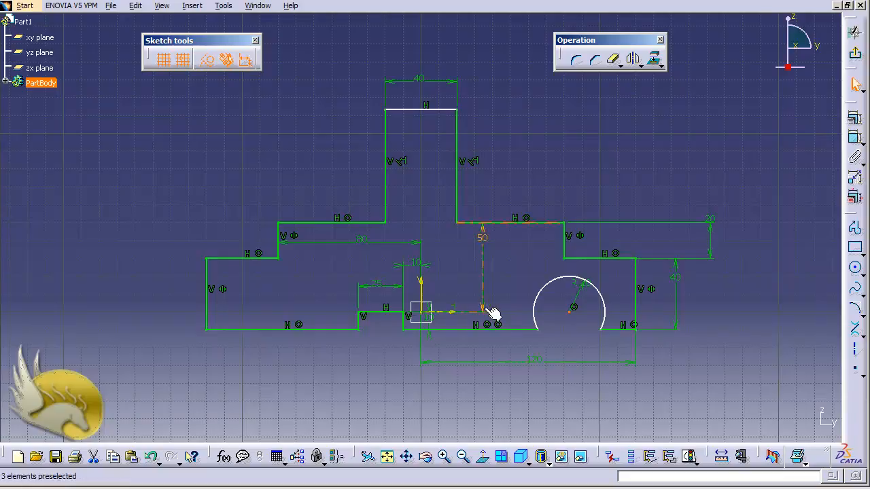
pyautogui.keyDown('ctrl'); pyautogui.click(422, 282); pyautogui.keyUp('ctrl')
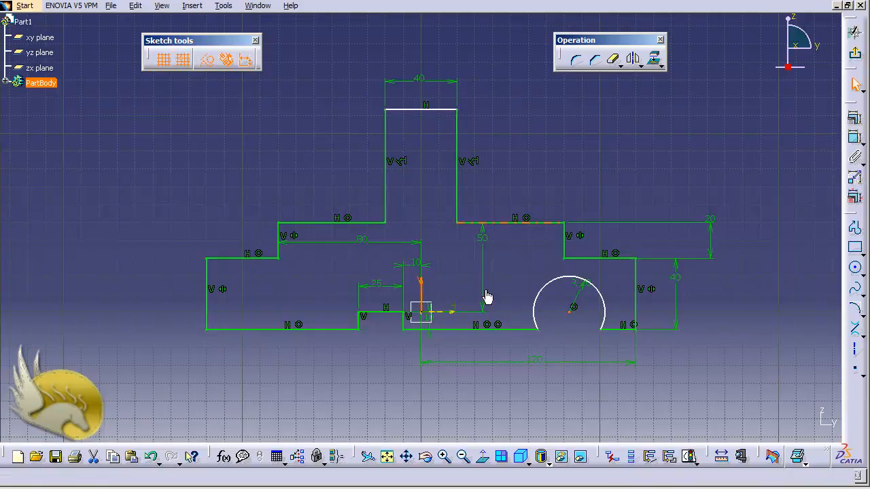
pyautogui.click(855, 138)
pyautogui.click(509, 284)
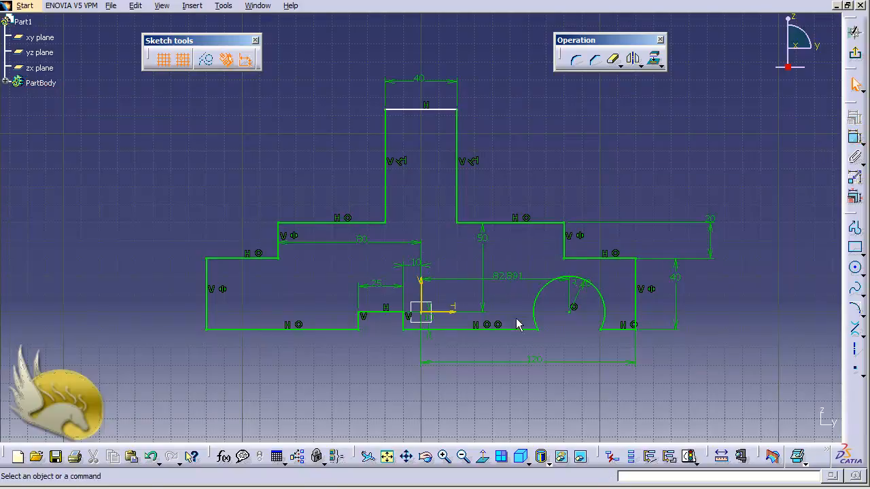
pyautogui.click(506, 277)
pyautogui.doubleClick(506, 278)
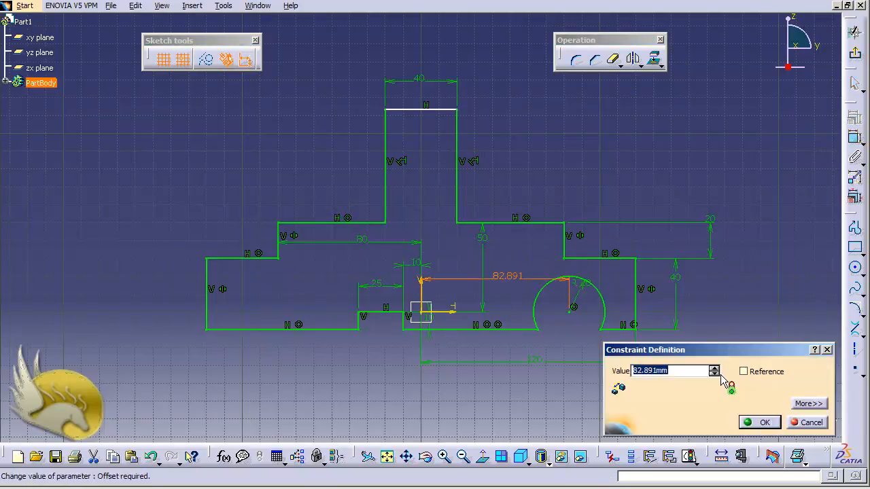
pyautogui.write('80')
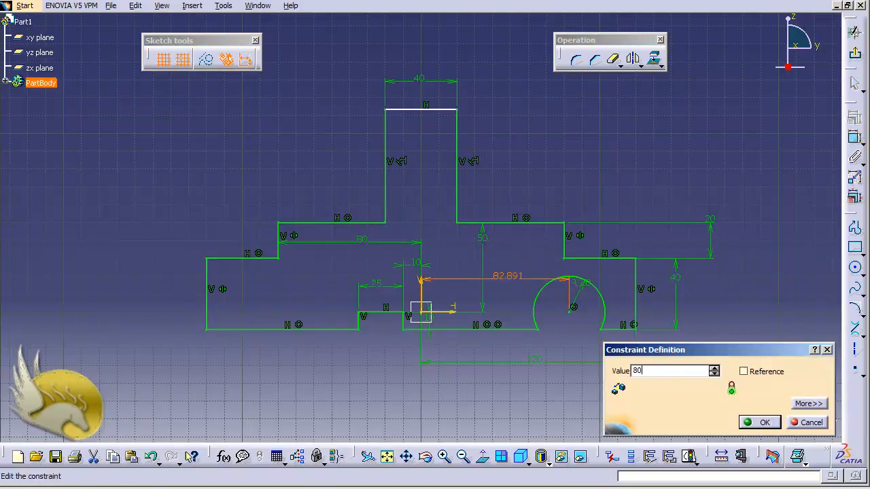
pyautogui.press('Return')
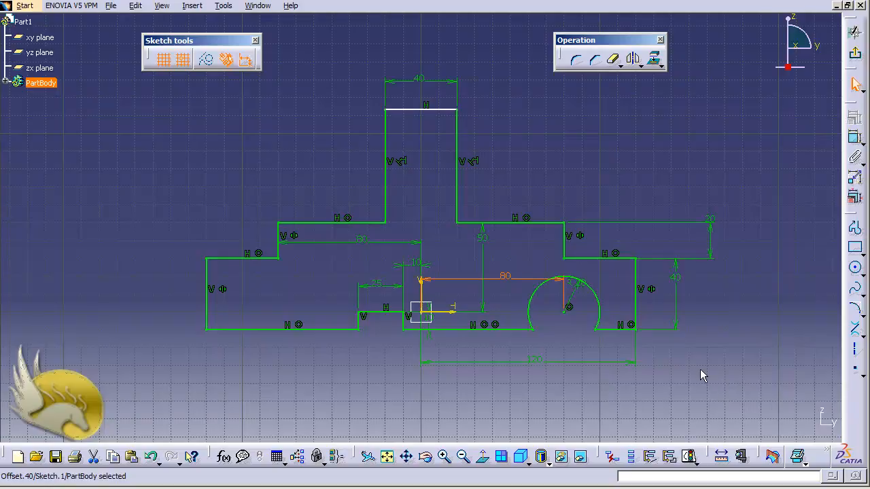
pyautogui.click(698, 372)
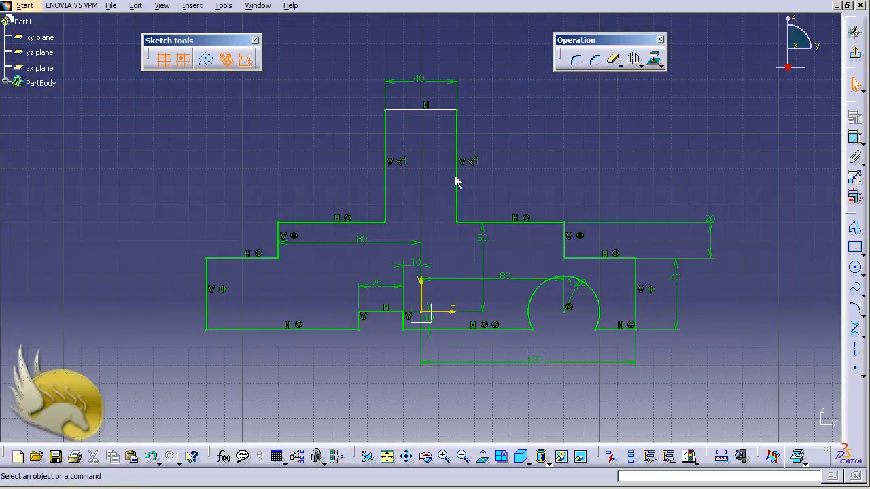
# Dimension the length of the tower's right vertical edge and set it to 60 mm
pyautogui.click(855, 138)
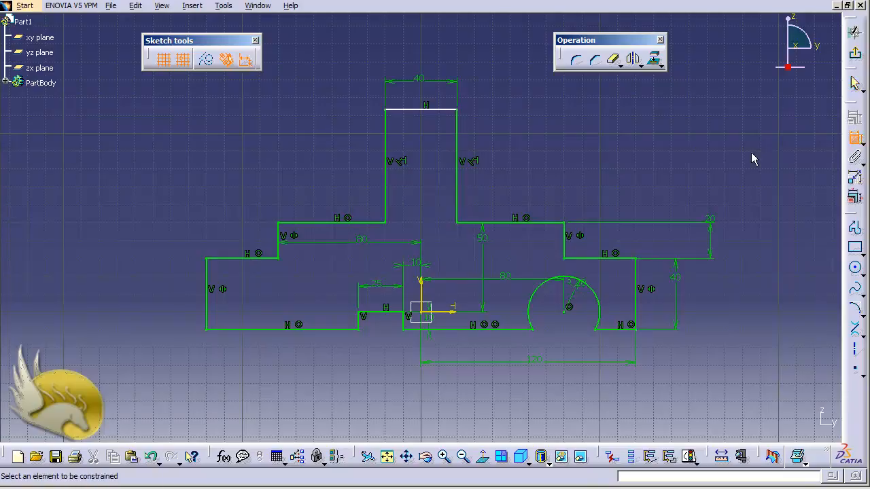
pyautogui.click(460, 137)
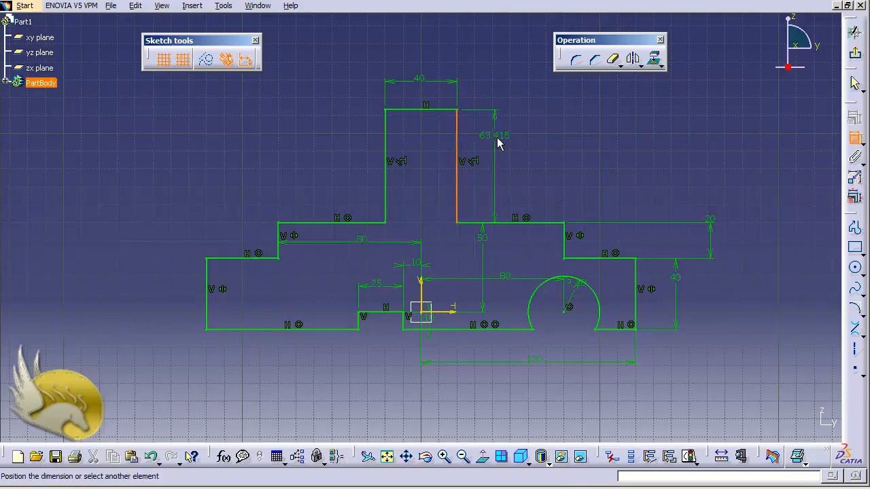
pyautogui.click(500, 141)
pyautogui.doubleClick(505, 139)
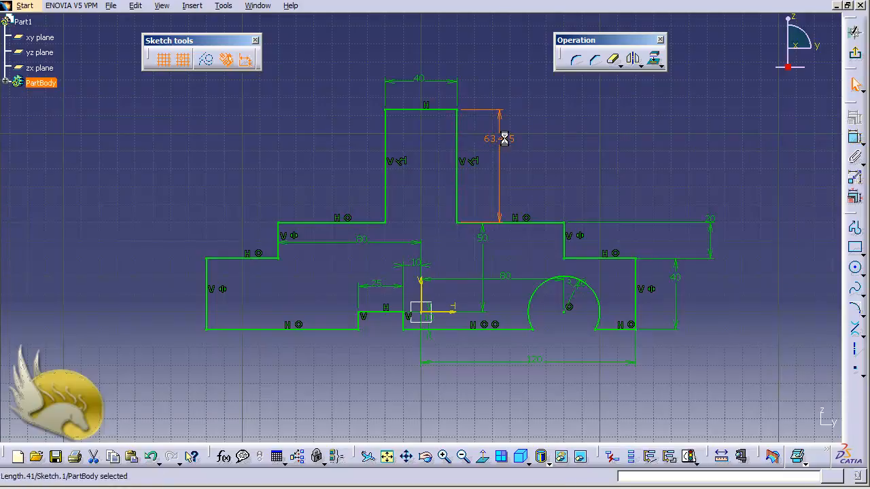
pyautogui.write('60')
pyautogui.press('Return')
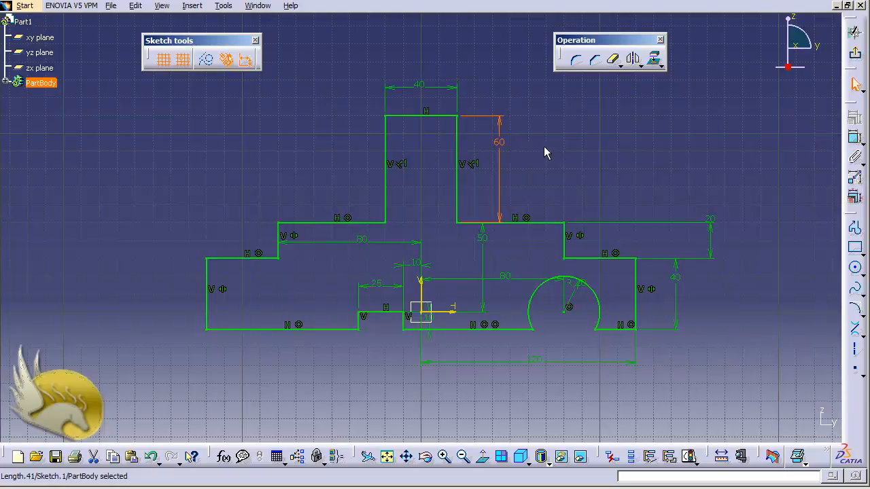
pyautogui.click(614, 162)
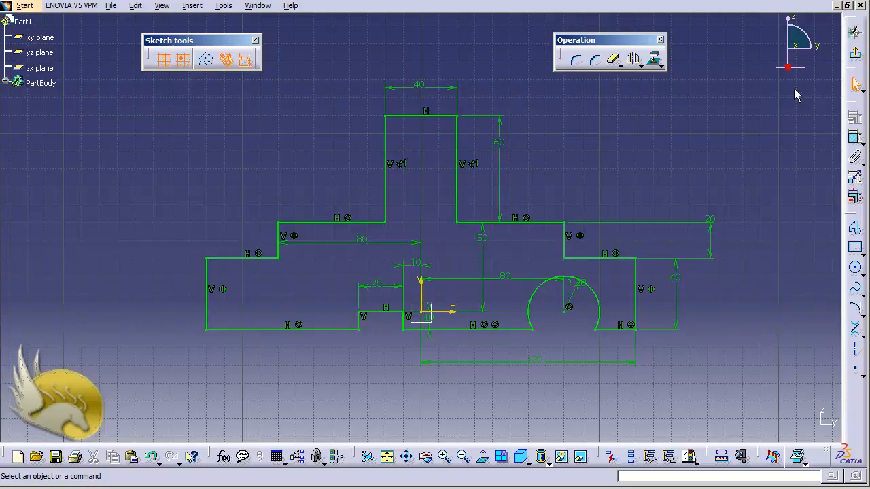
# Exit the sketch and reopen Sketch.1 under PartBody for editing
pyautogui.click(855, 53)
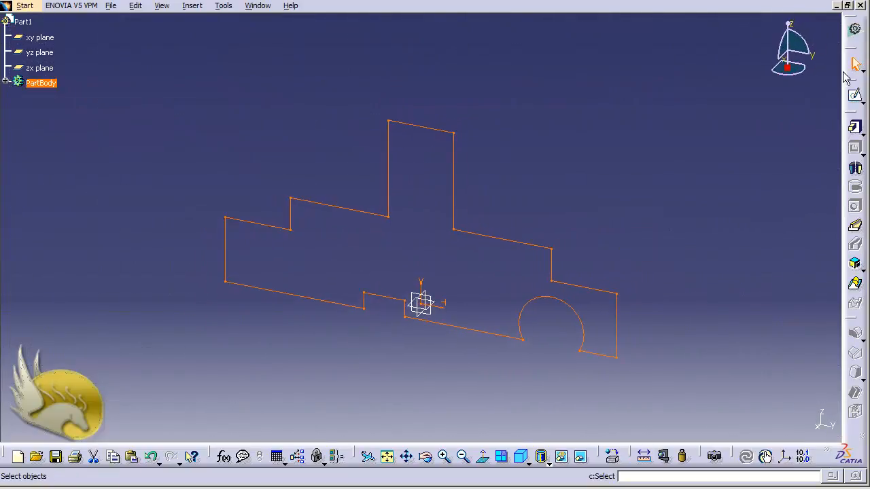
pyautogui.click(6, 81)
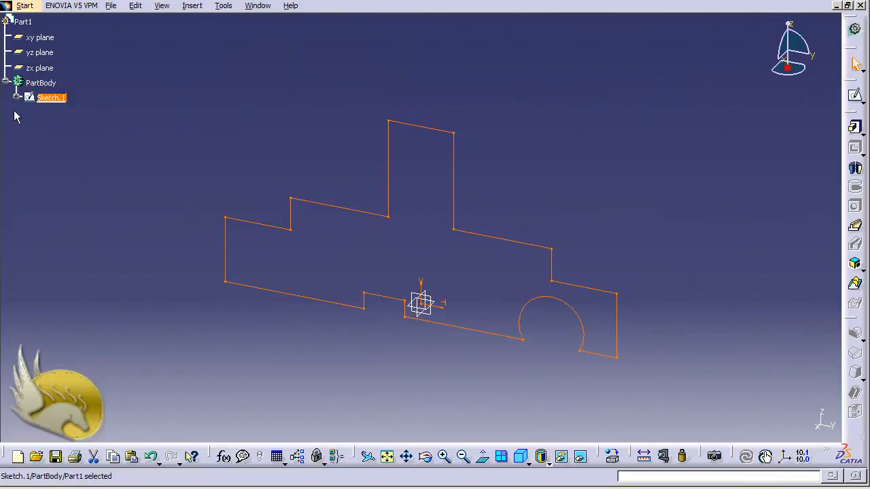
pyautogui.doubleClick(49, 97)
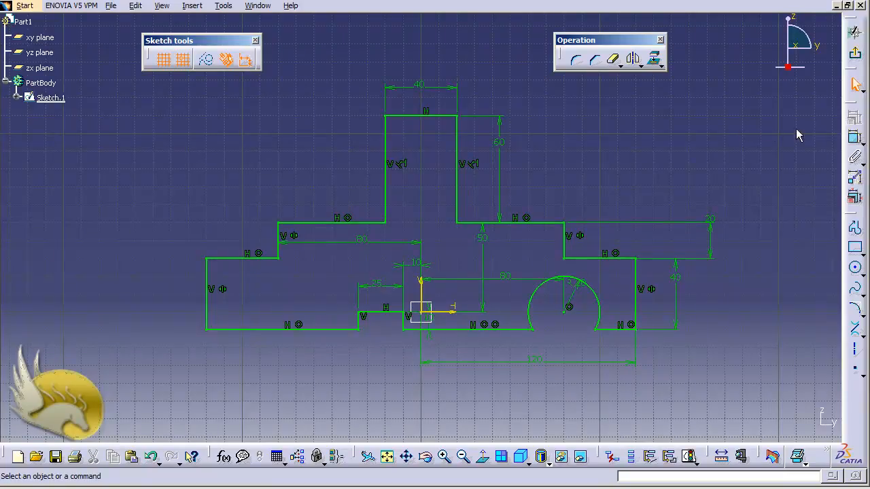
# Add a redundant length dimension to the tower's left vertical edge, then exit the sketch and dismiss the update diagnosis
pyautogui.click(854, 137)
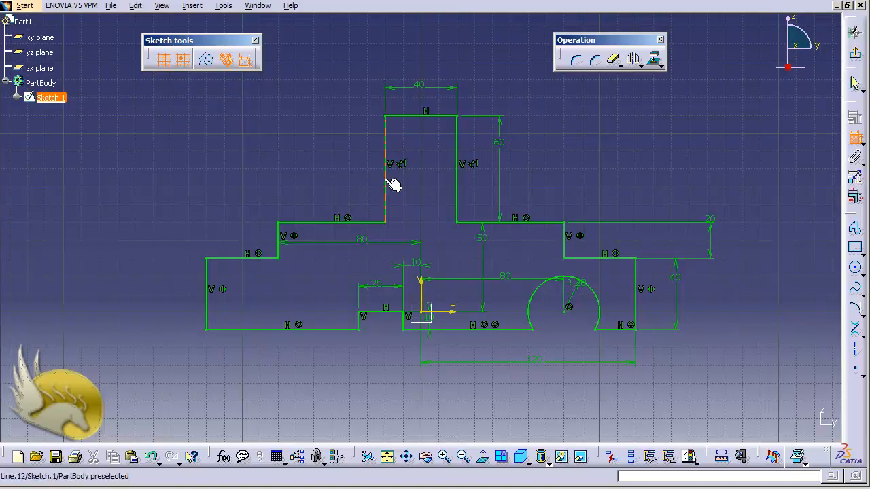
pyautogui.click(393, 184)
pyautogui.click(342, 178)
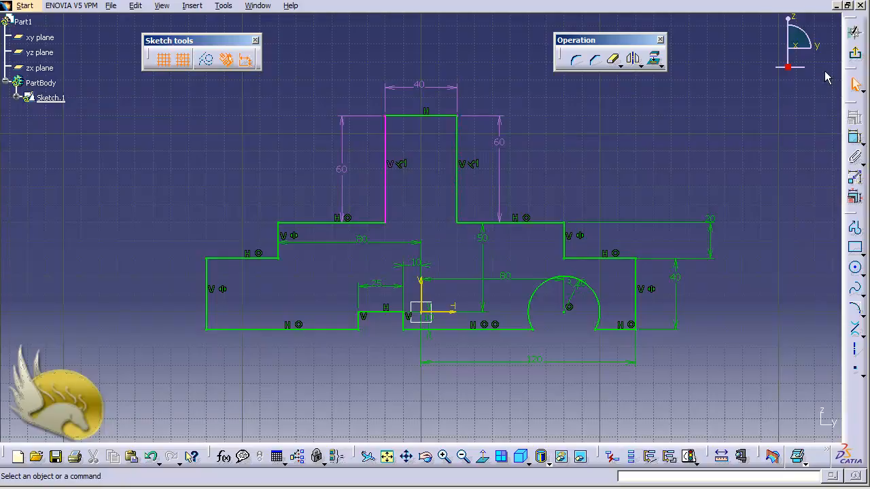
pyautogui.click(856, 56)
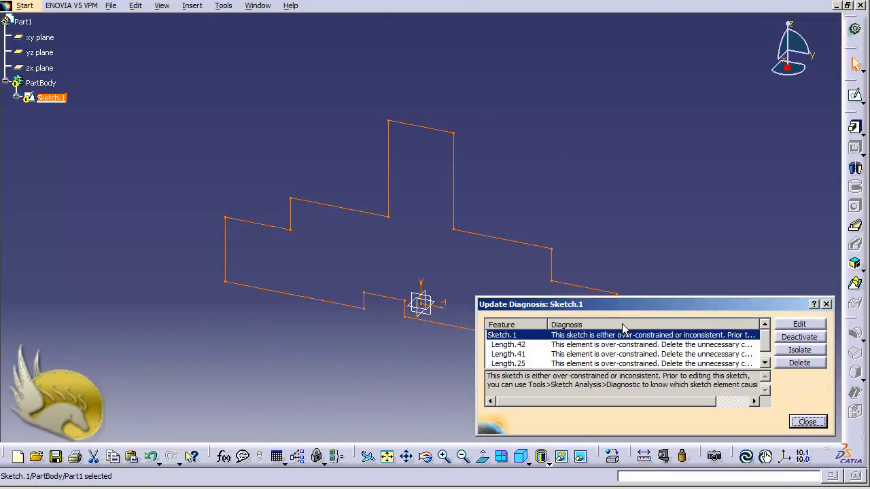
pyautogui.click(802, 422)
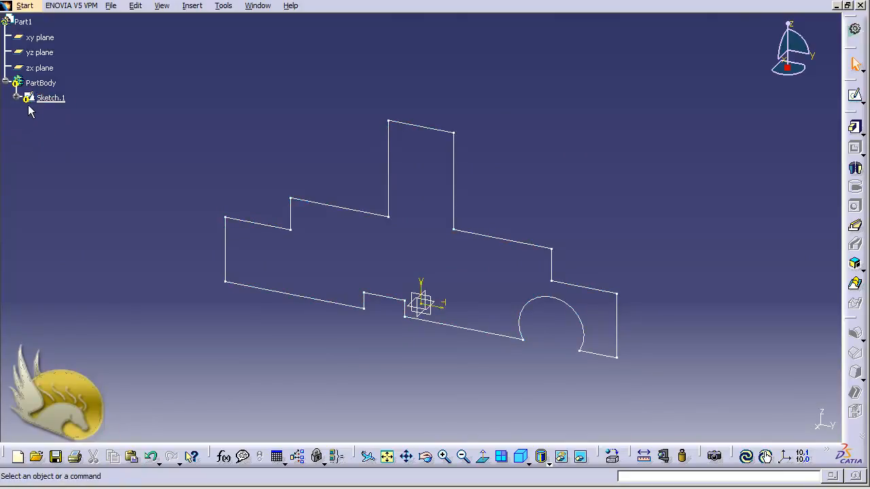
# Reopen Sketch.1, delete the length dimension on the tower's left vertical edge, and exit the sketch
pyautogui.doubleClick(51, 98)
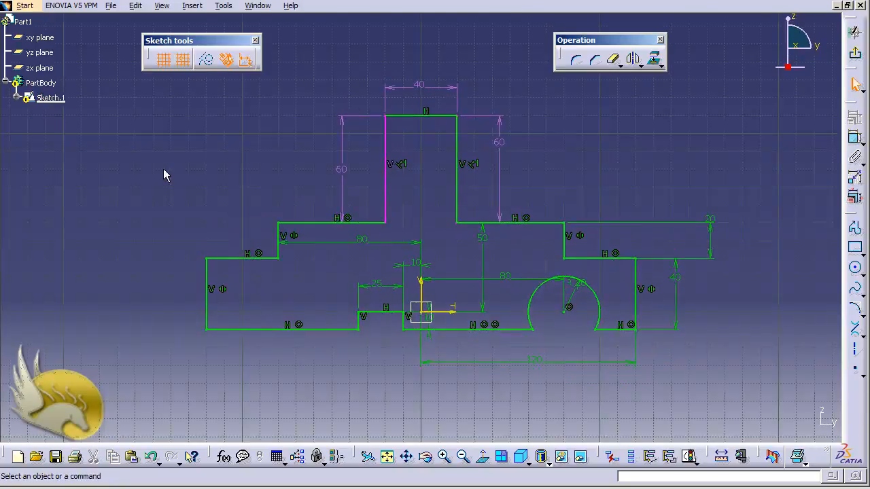
pyautogui.click(341, 169)
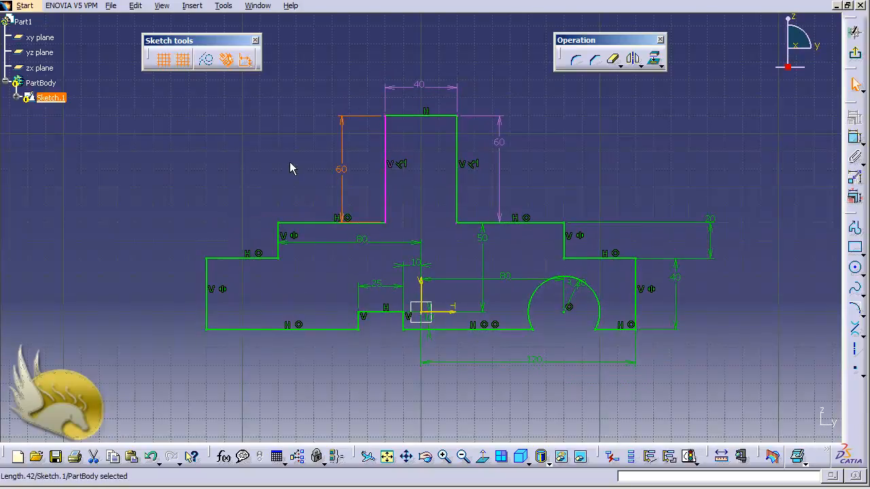
pyautogui.press('Delete')
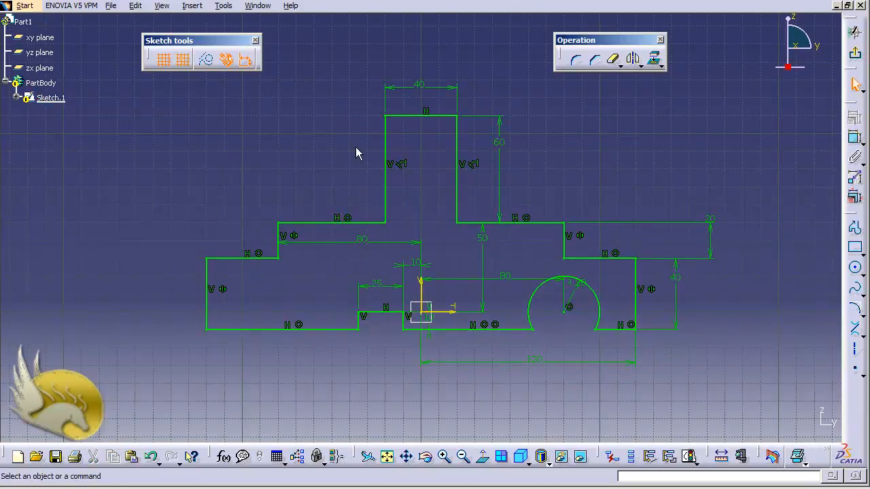
pyautogui.click(855, 53)
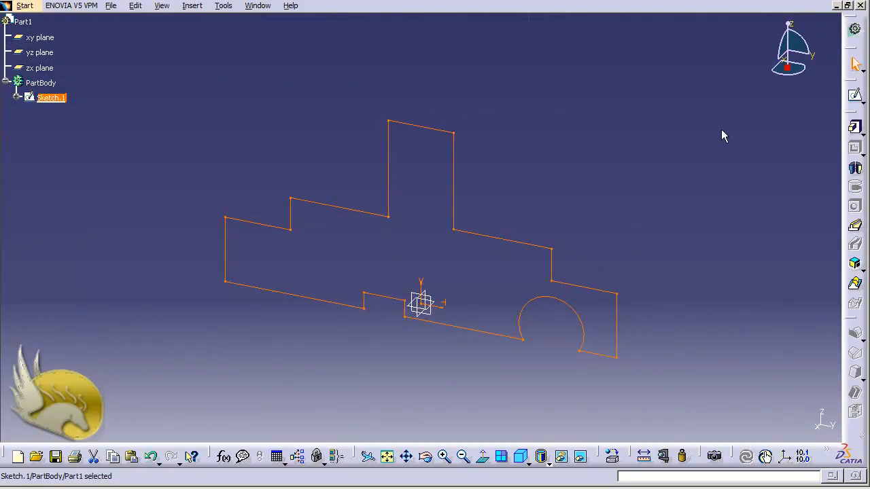